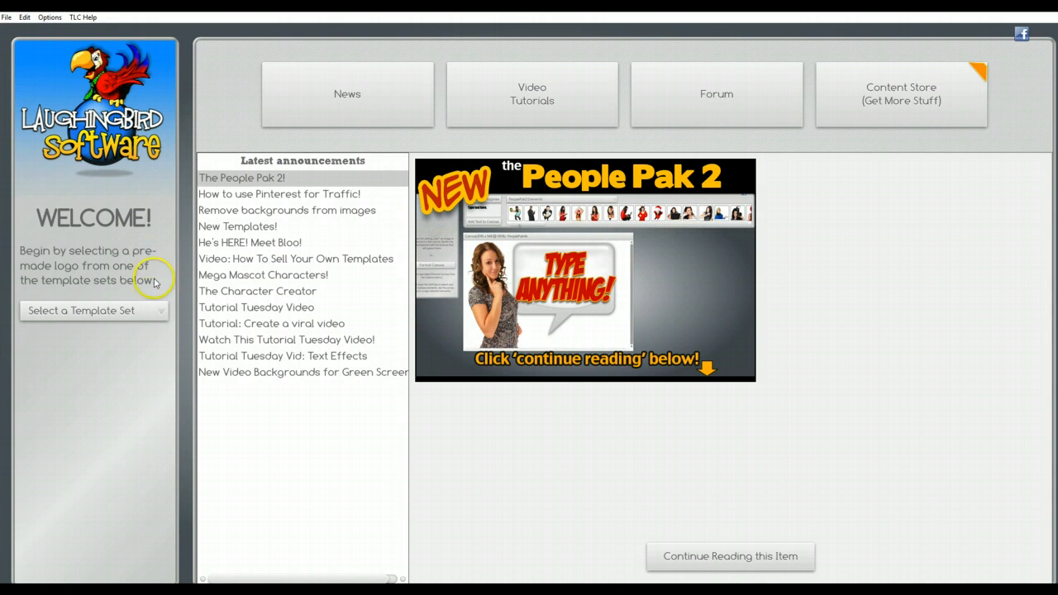
# Browse the pre-made logos in The Logo Creator and the Baldy Bob and Kiki template sets
pyautogui.click(156, 310)
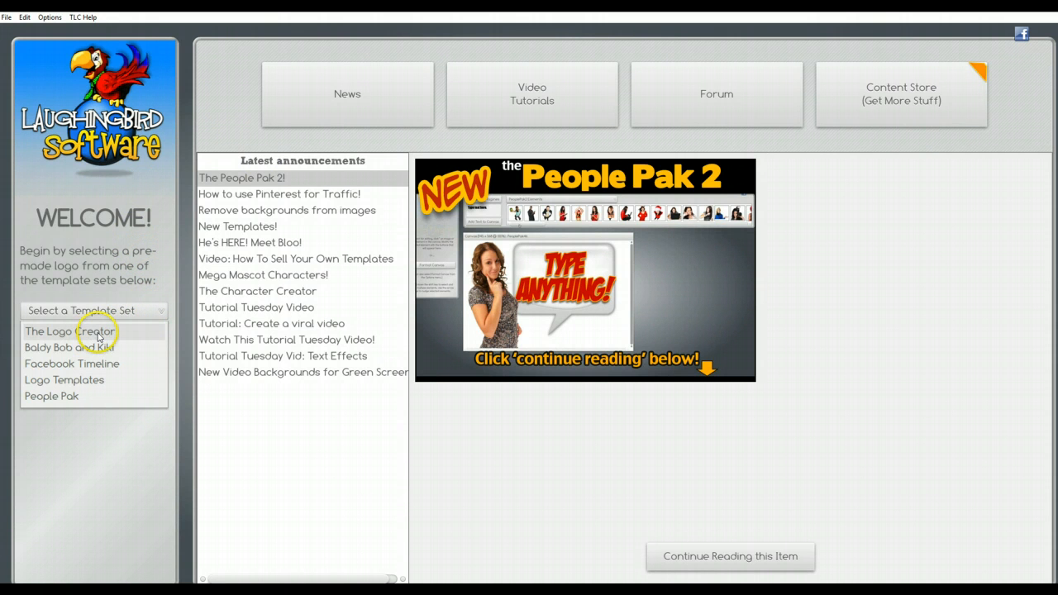
pyautogui.click(99, 328)
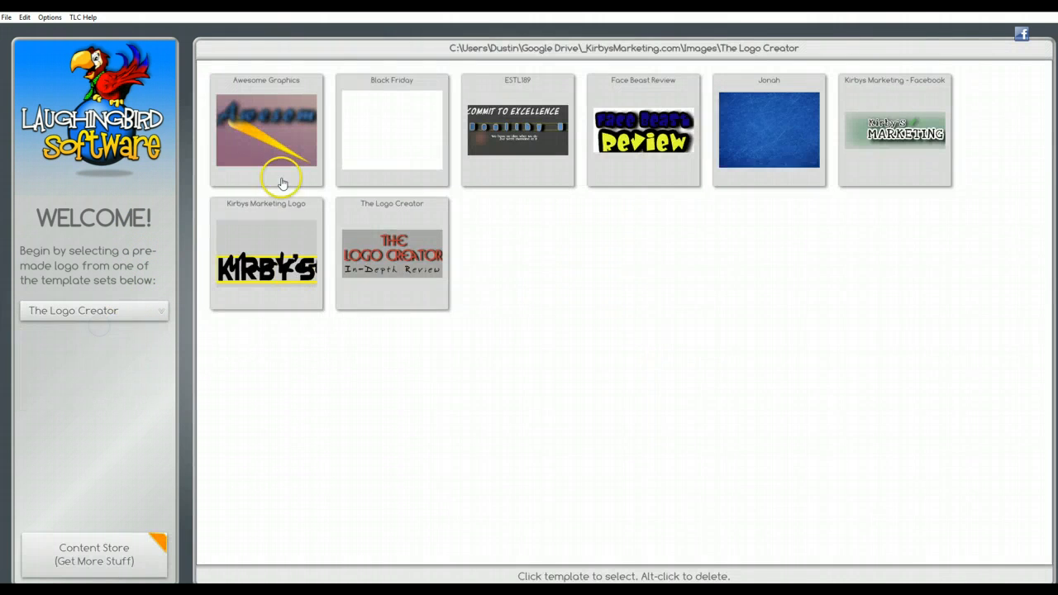
pyautogui.click(145, 314)
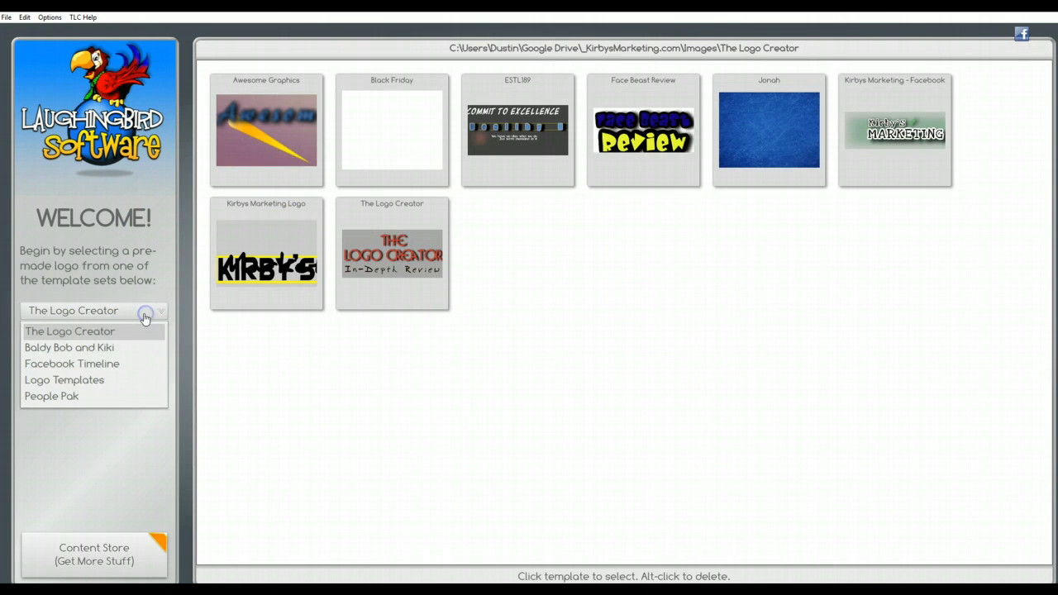
pyautogui.click(102, 347)
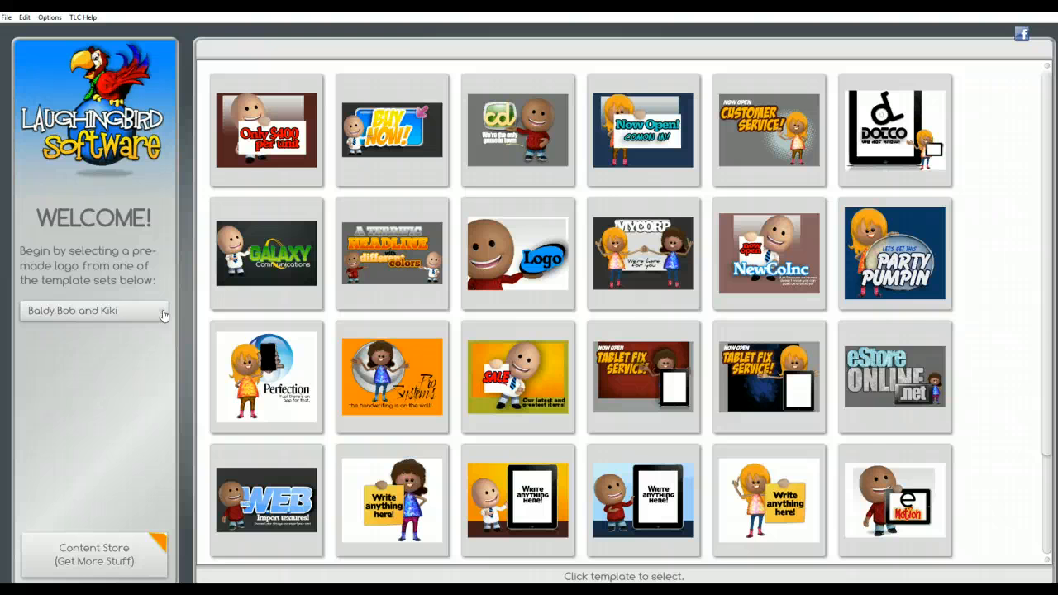
# Create a logo named Test from the blue ALT template in the Logo Templates set
pyautogui.click(163, 314)
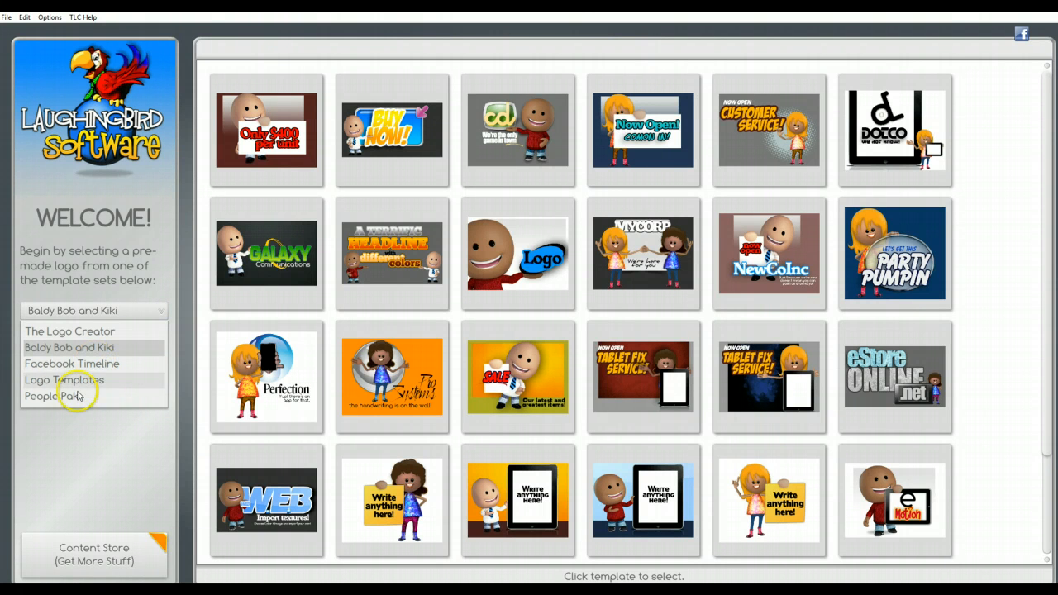
pyautogui.click(82, 380)
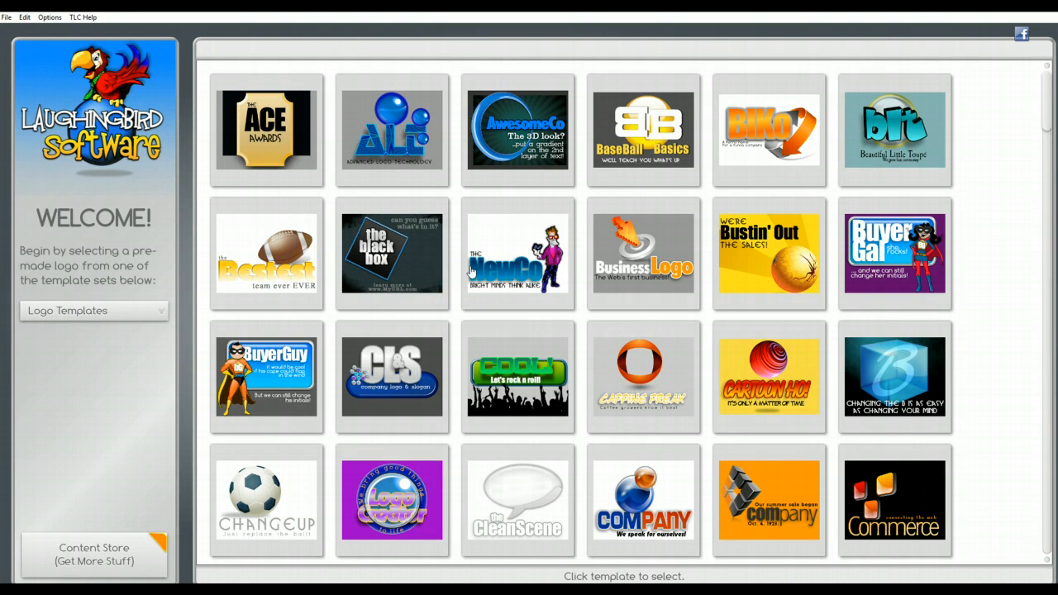
pyautogui.click(399, 136)
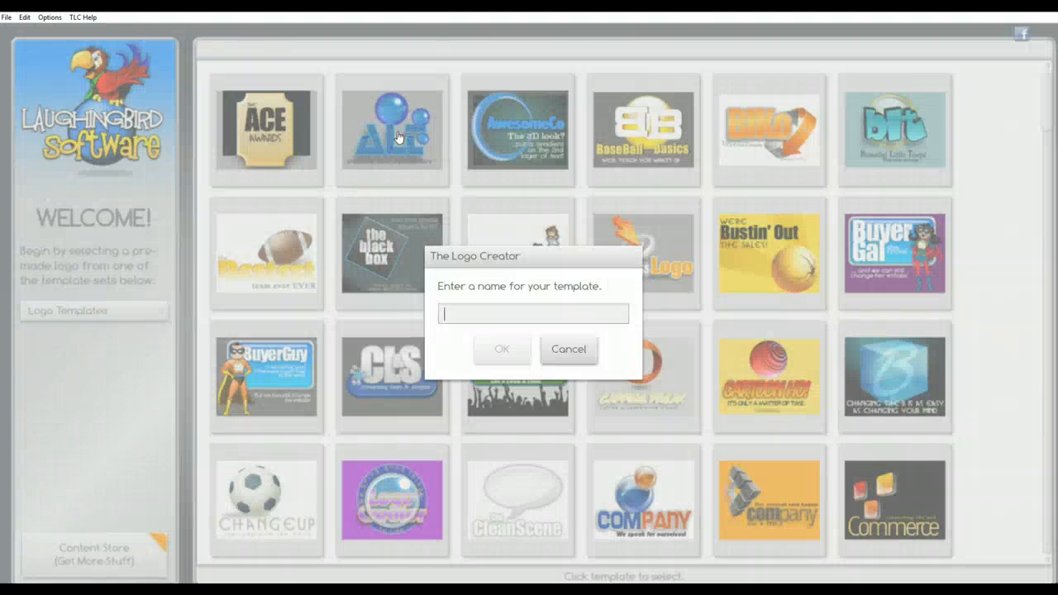
pyautogui.click(523, 319)
pyautogui.write('Test')
pyautogui.click(502, 352)
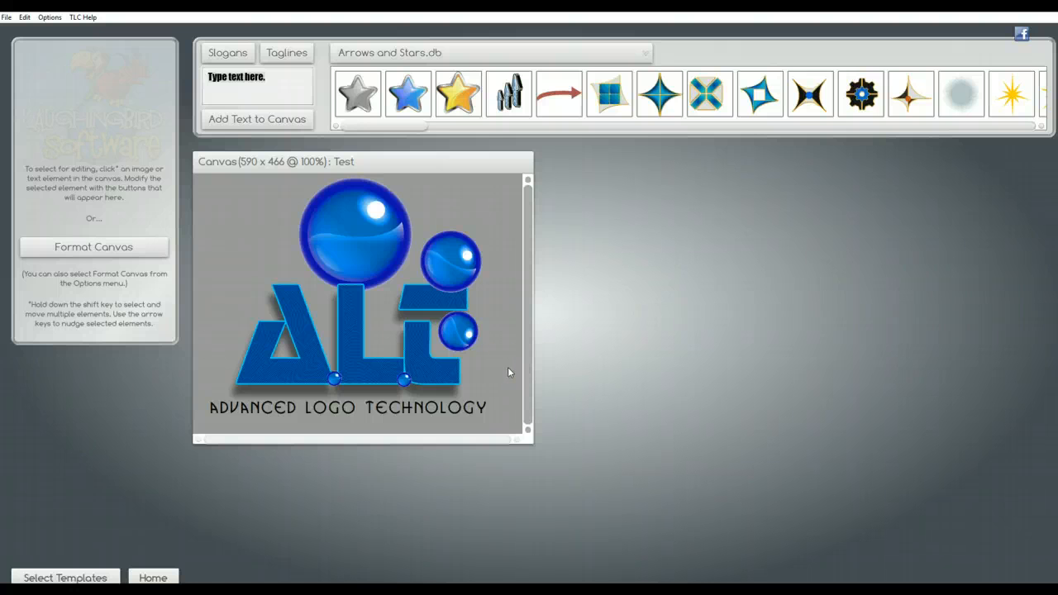
# Format the largest blue bubble with scale 0.68, width scale 0.8, height scale 0.94 and angle 52
pyautogui.click(370, 225)
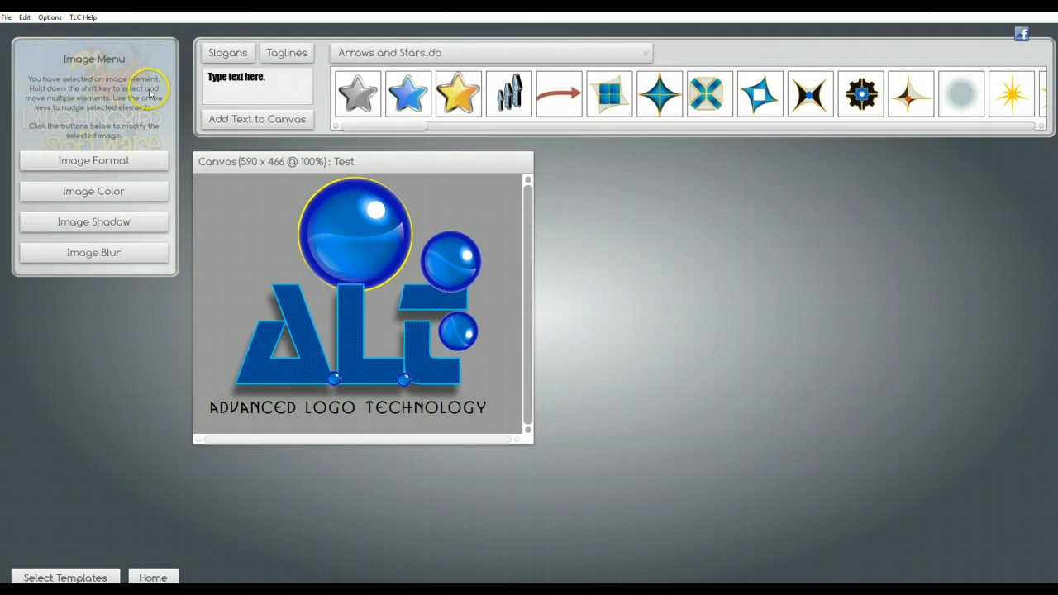
pyautogui.click(118, 161)
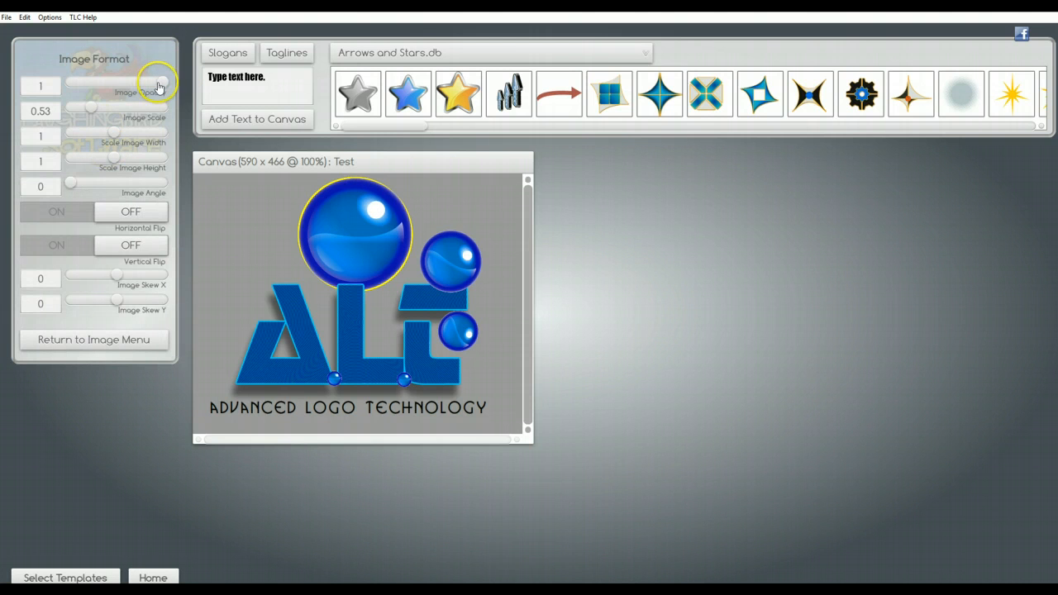
pyautogui.moveTo(161, 83)
pyautogui.mouseDown()
pyautogui.moveTo(85, 87)
pyautogui.moveTo(162, 84)
pyautogui.mouseUp()
pyautogui.moveTo(89, 109); pyautogui.dragTo(125, 163)
pyautogui.moveTo(71, 185); pyautogui.dragTo(84, 185)
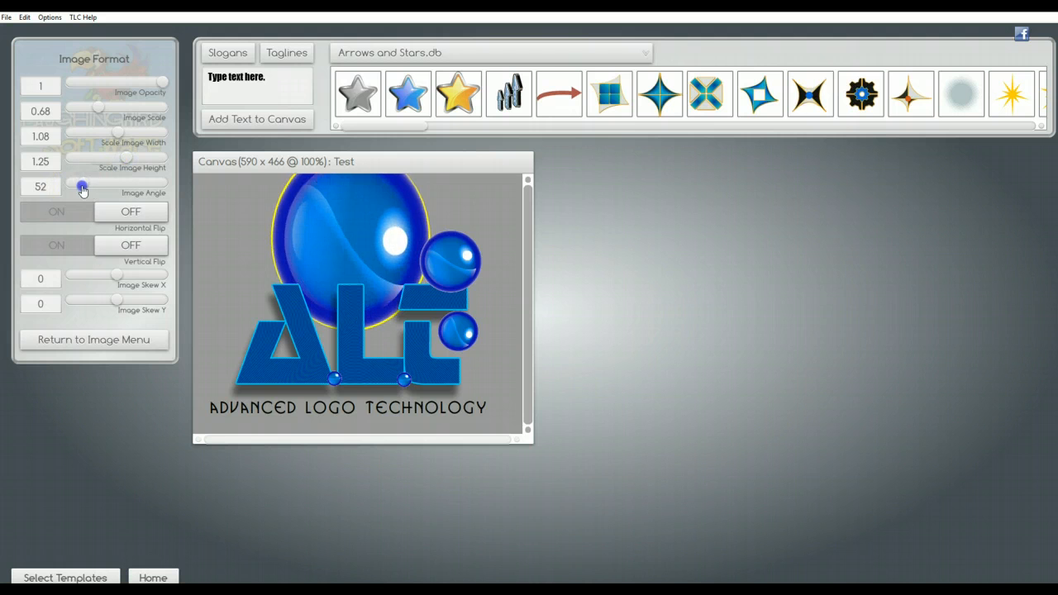
pyautogui.moveTo(114, 159); pyautogui.dragTo(106, 133)
# Try the horizontal and vertical flips on the largest bubble and leave both off
pyautogui.click(131, 213)
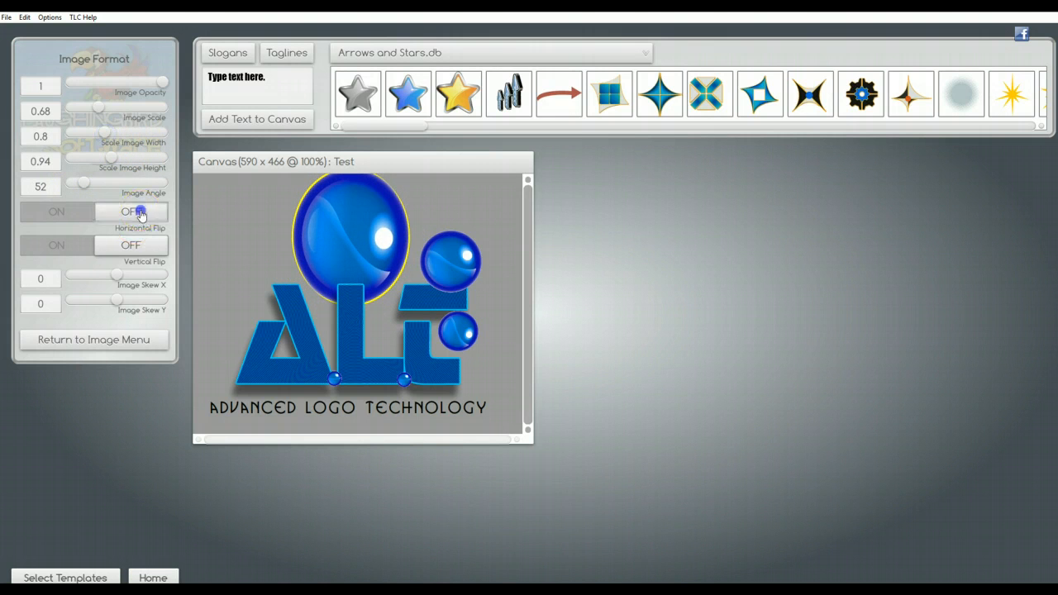
pyautogui.click(124, 210)
pyautogui.click(135, 248)
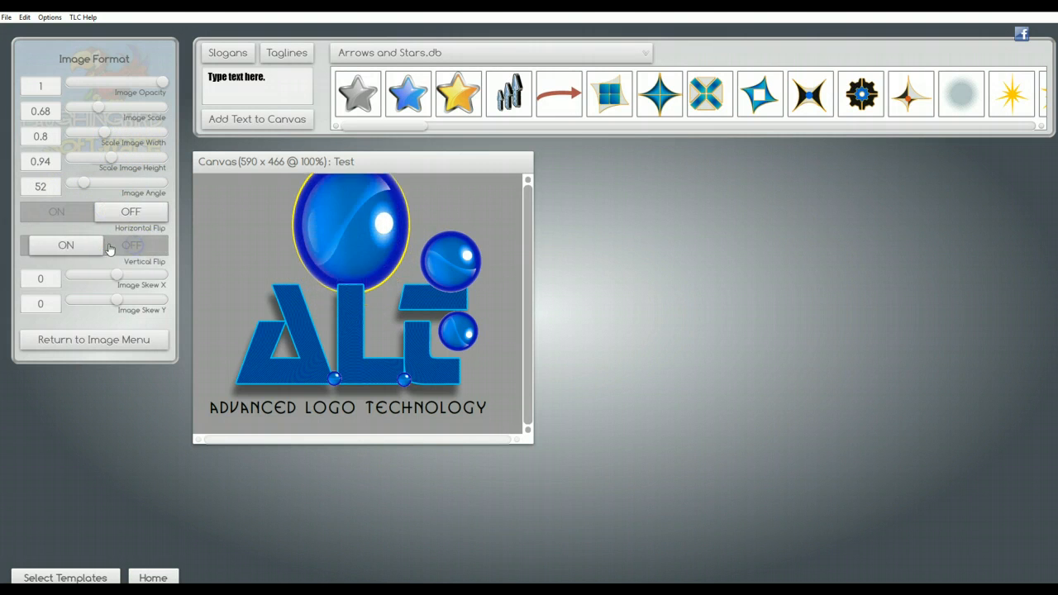
pyautogui.click(86, 243)
# Skew the largest bubble by 4 in X and -1 in Y, and open its image color settings
pyautogui.moveTo(118, 276); pyautogui.dragTo(115, 300)
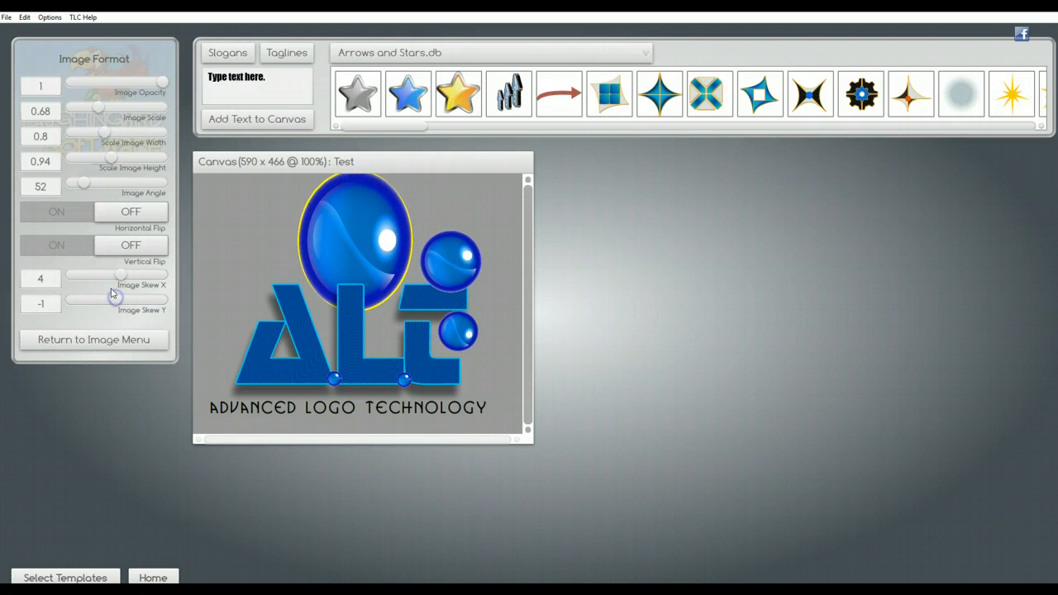
pyautogui.click(125, 341)
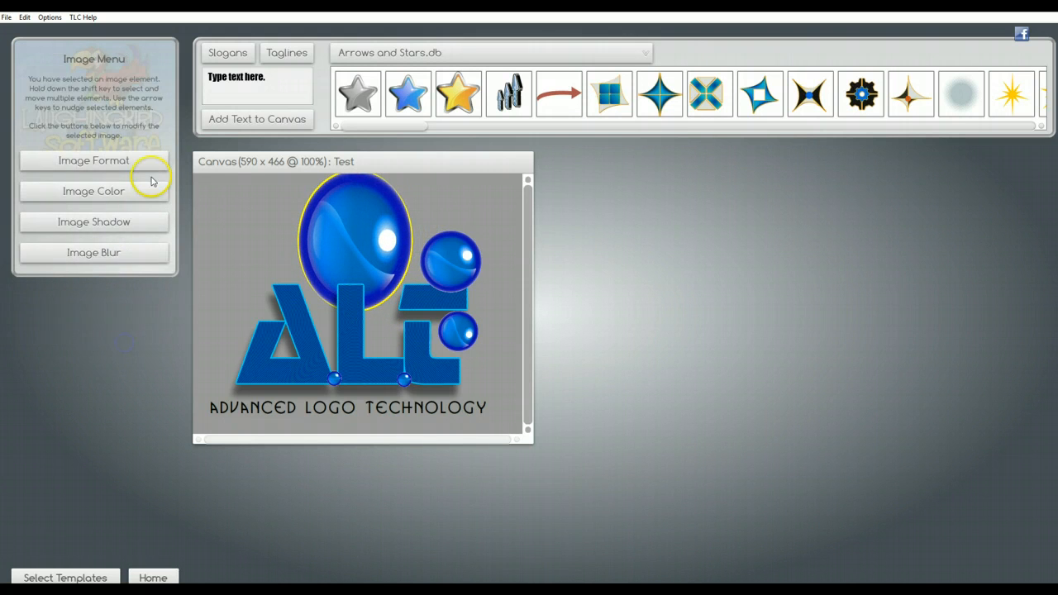
pyautogui.click(121, 198)
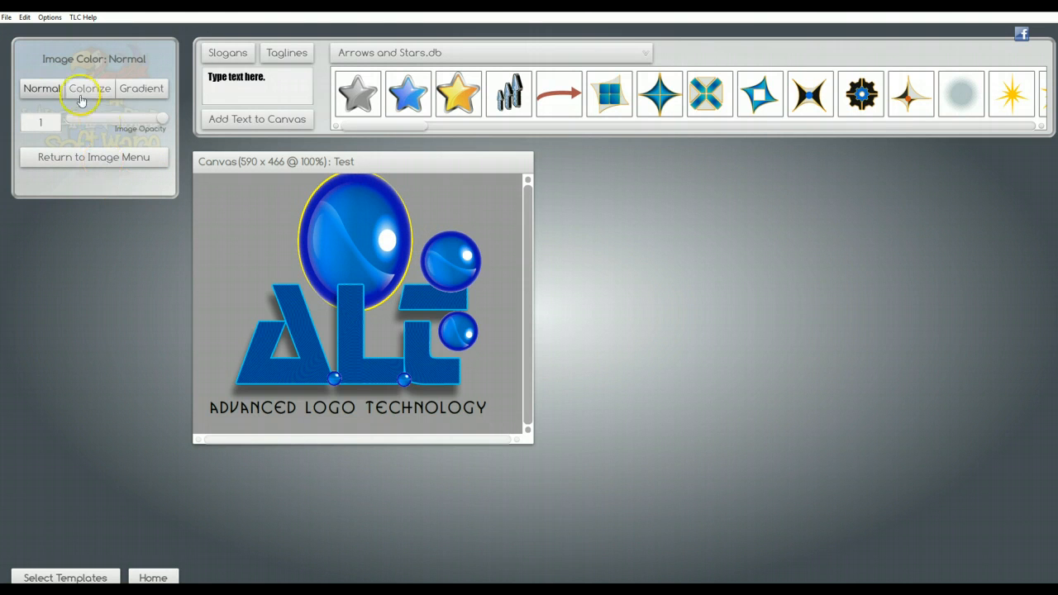
pyautogui.moveTo(162, 120)
pyautogui.mouseDown()
pyautogui.moveTo(123, 122)
pyautogui.moveTo(161, 120)
pyautogui.mouseUp()
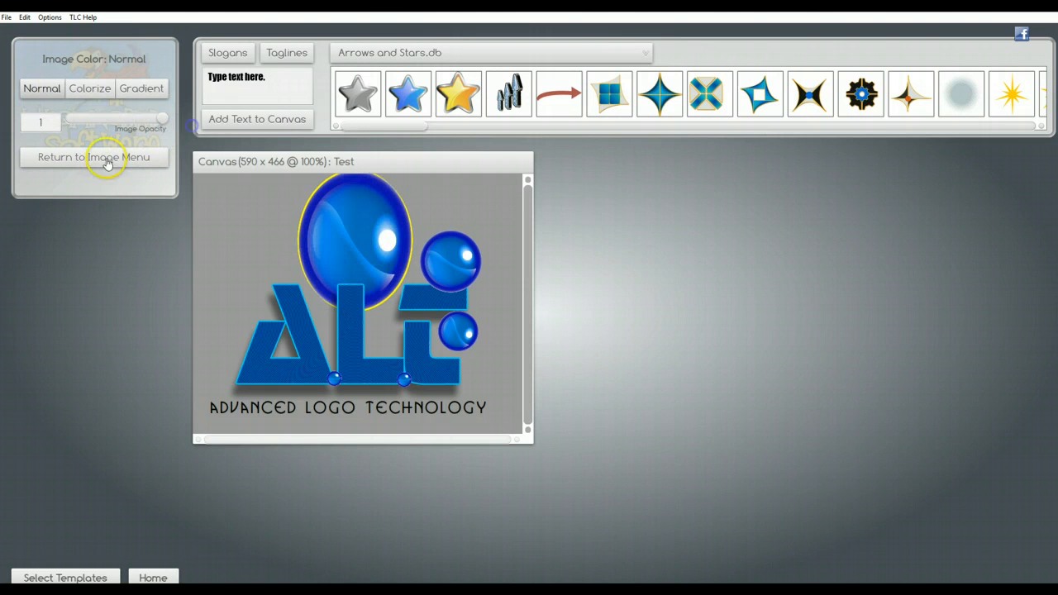
# Colorize the largest bubble with the magenta color be0bc6
pyautogui.click(97, 87)
pyautogui.moveTo(89, 177)
pyautogui.mouseDown()
pyautogui.moveTo(38, 163)
pyautogui.moveTo(85, 165)
pyautogui.moveTo(94, 189)
pyautogui.moveTo(92, 161)
pyautogui.mouseUp()
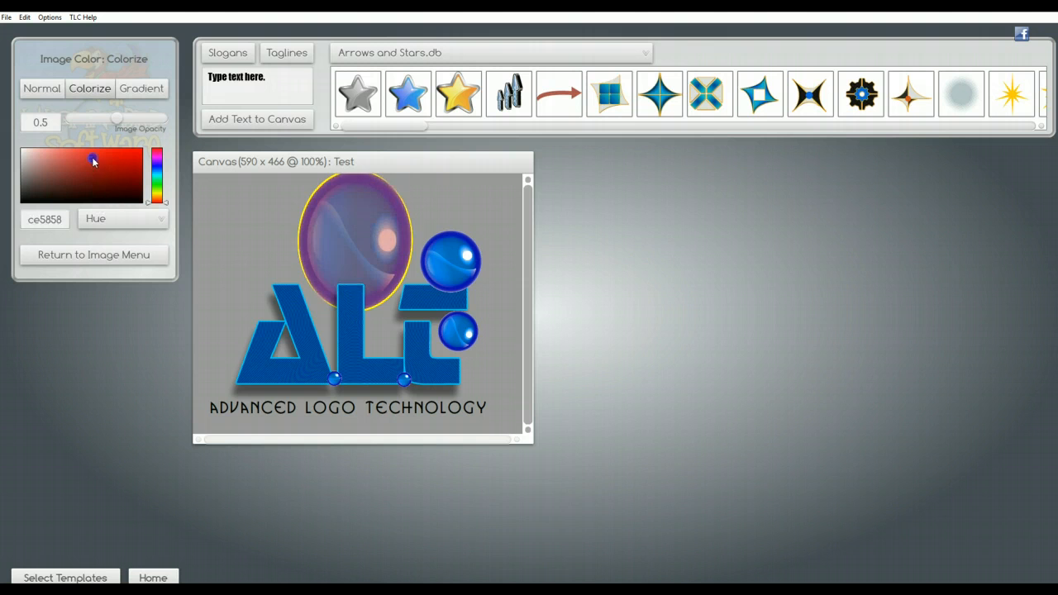
pyautogui.moveTo(166, 206); pyautogui.dragTo(165, 171)
pyautogui.moveTo(83, 163)
pyautogui.mouseDown()
pyautogui.moveTo(123, 169)
pyautogui.moveTo(101, 171)
pyautogui.moveTo(126, 186)
pyautogui.moveTo(172, 161)
pyautogui.mouseUp()
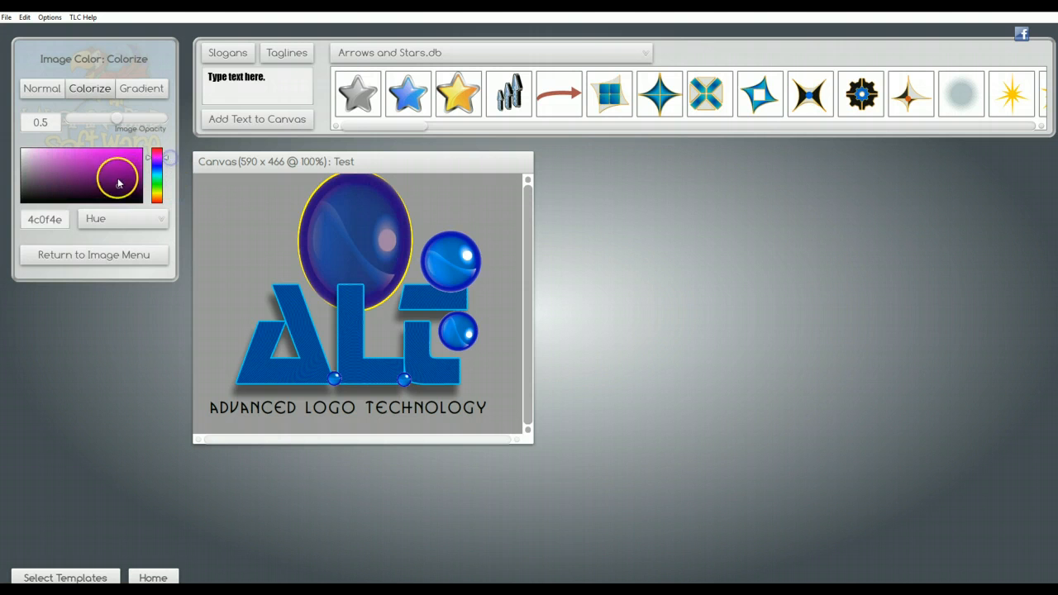
pyautogui.moveTo(118, 183); pyautogui.dragTo(135, 169)
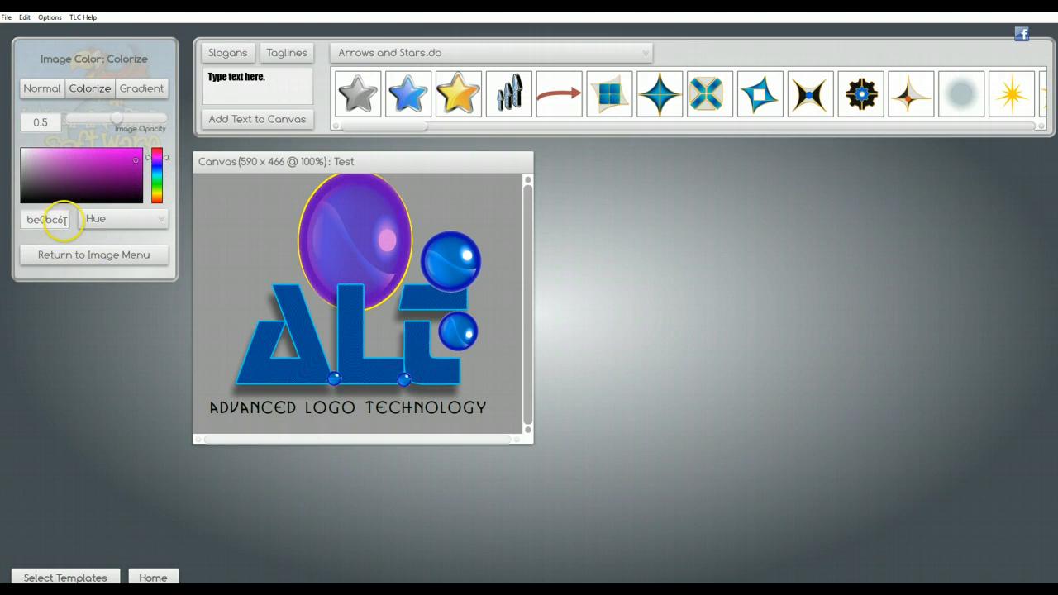
# Switch the color picker to Saturation mode and colorize the largest bubble dark blue, 10099f
pyautogui.click(164, 221)
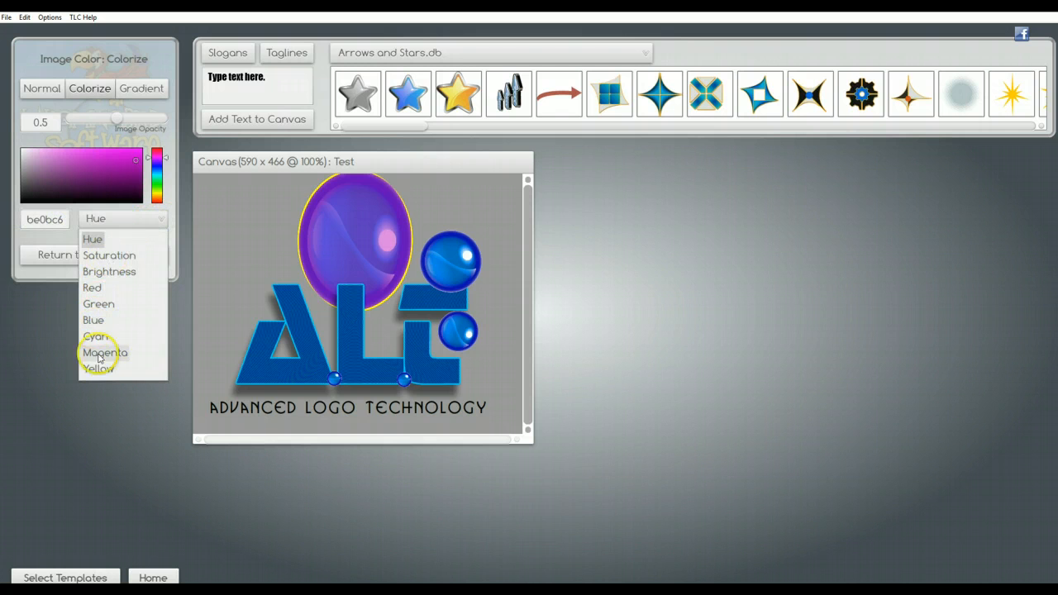
pyautogui.click(109, 255)
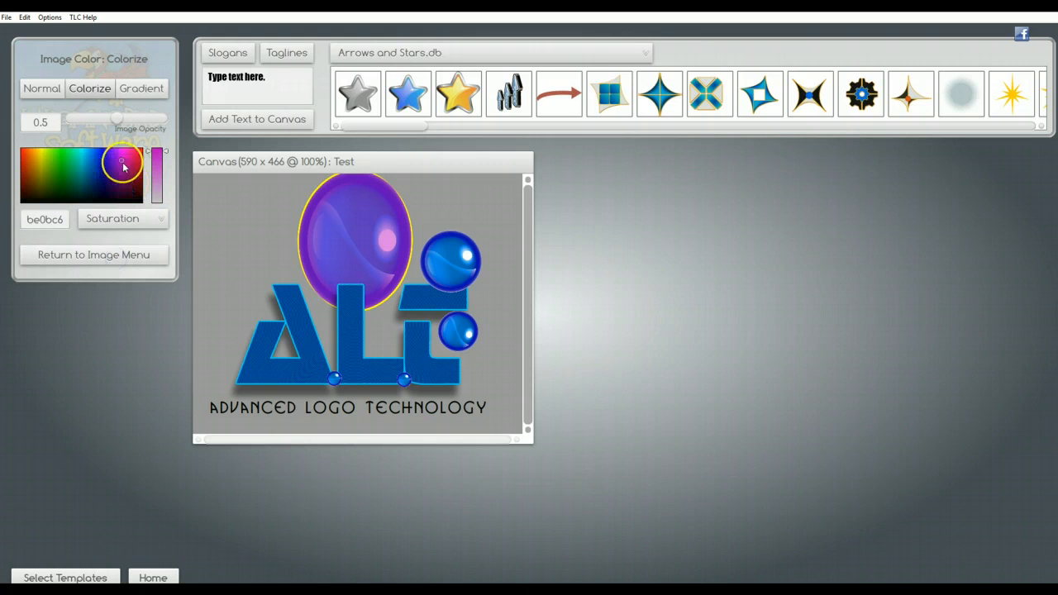
pyautogui.moveTo(123, 167)
pyautogui.mouseDown()
pyautogui.moveTo(63, 169)
pyautogui.moveTo(102, 174)
pyautogui.mouseUp()
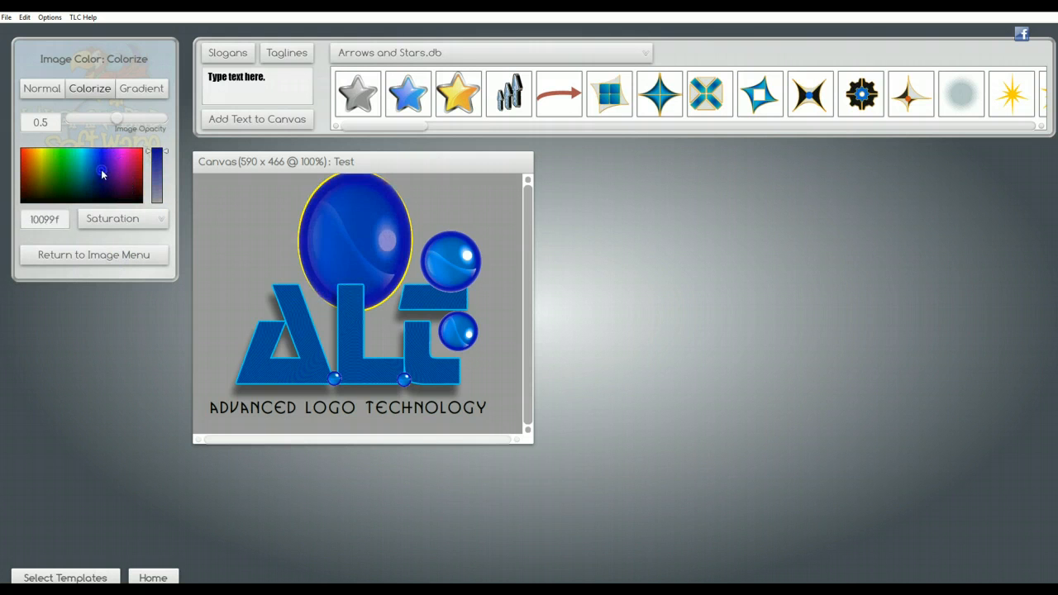
# Apply a radial gradient to the largest bubble with image opacity 0.26 and a cyan end color in place of the blue
pyautogui.click(154, 100)
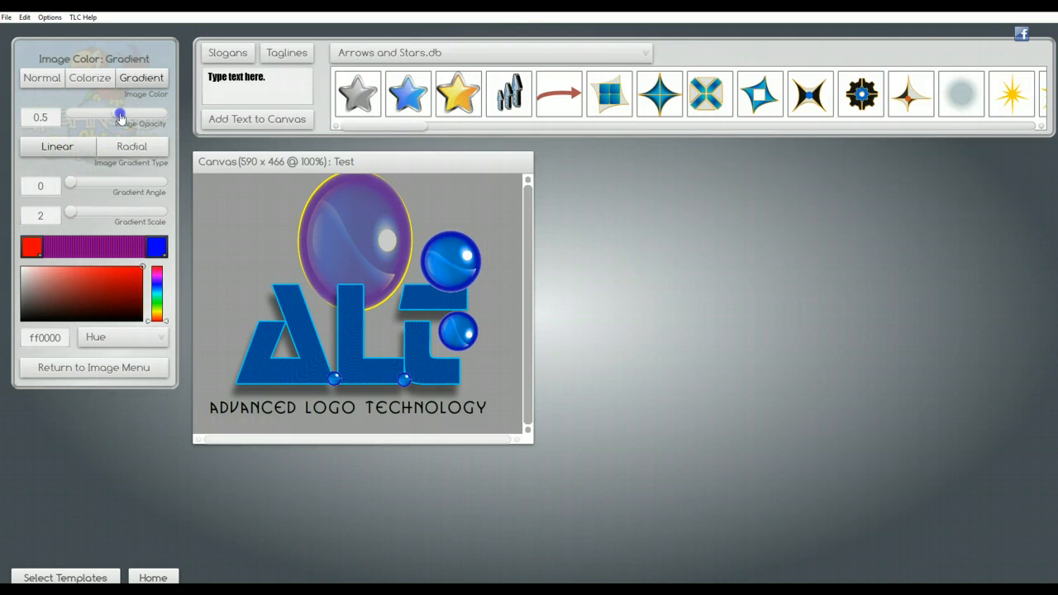
pyautogui.moveTo(145, 120); pyautogui.dragTo(96, 115)
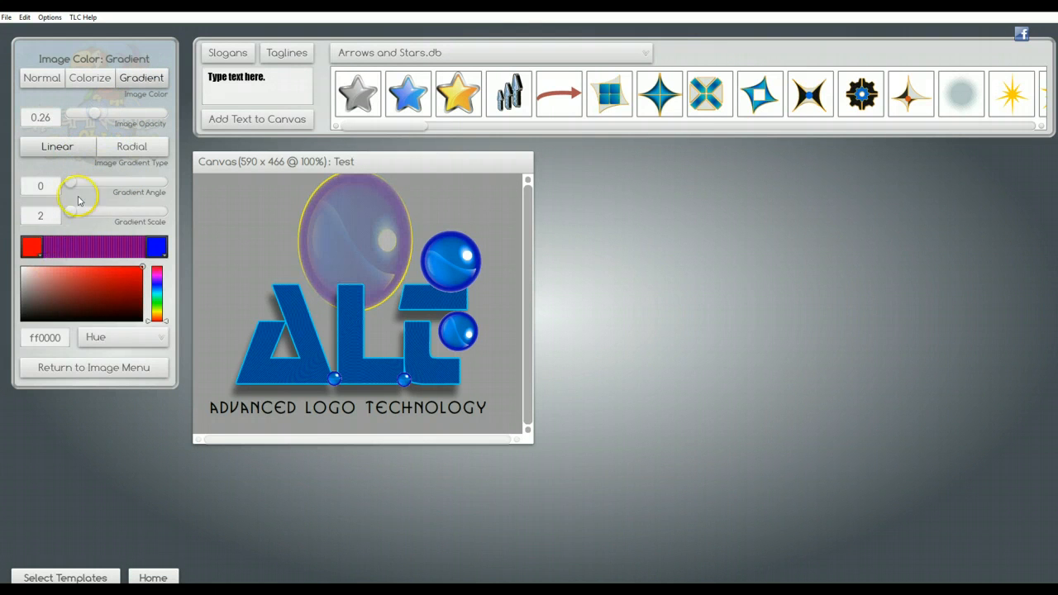
pyautogui.click(118, 148)
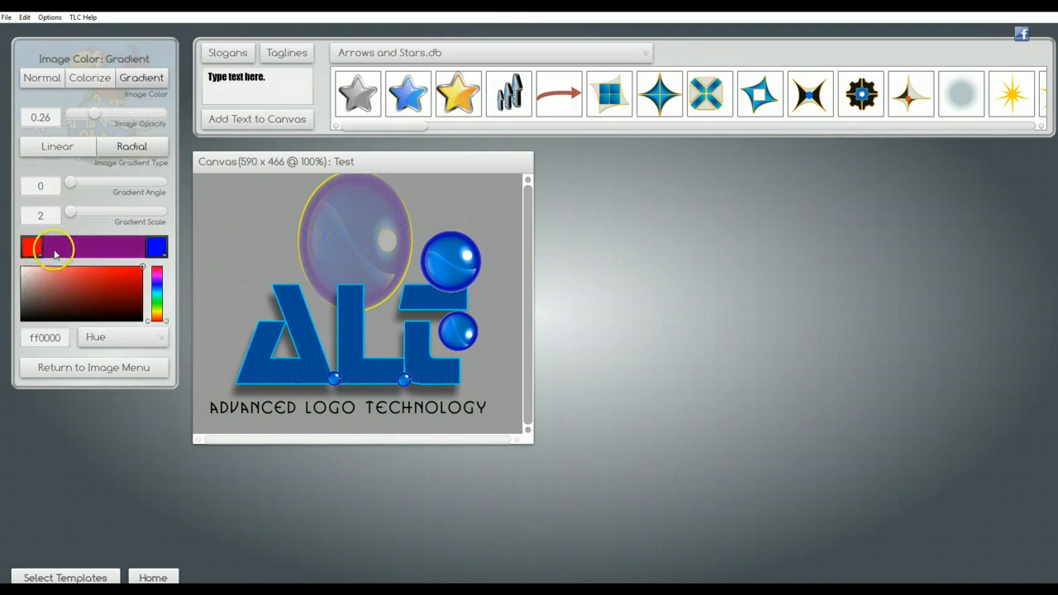
pyautogui.click(145, 252)
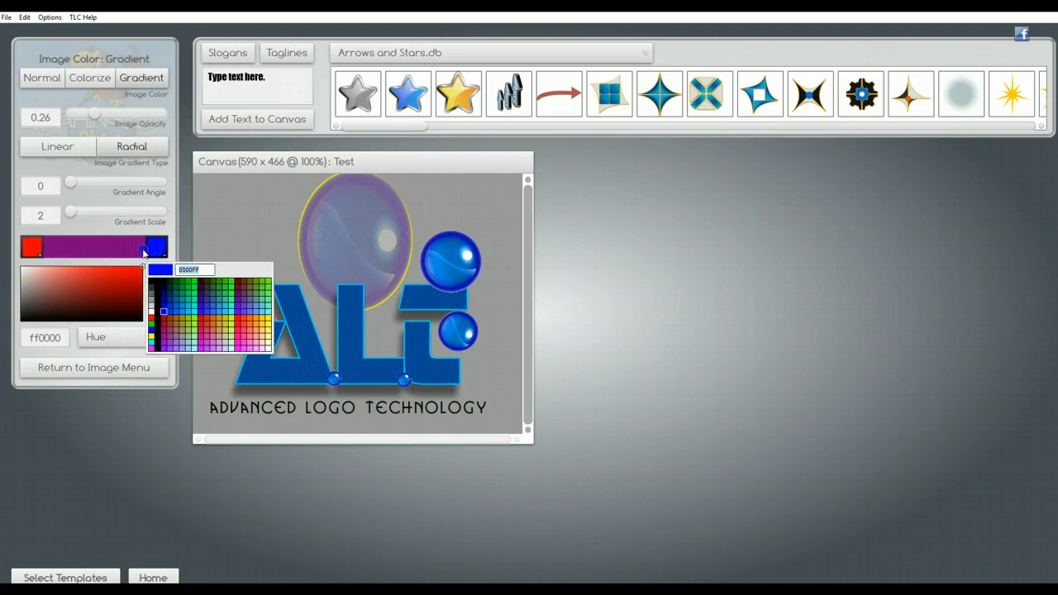
pyautogui.click(190, 310)
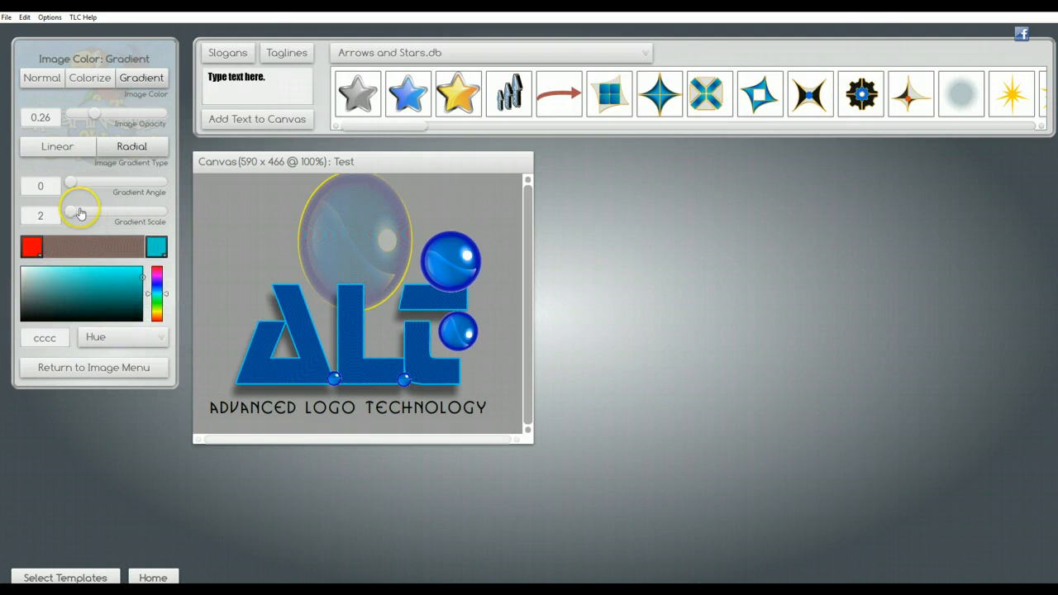
# Set the bubble's gradient scale to 244 and its gradient type to Linear, keeping the red start color
pyautogui.moveTo(71, 212); pyautogui.dragTo(91, 215)
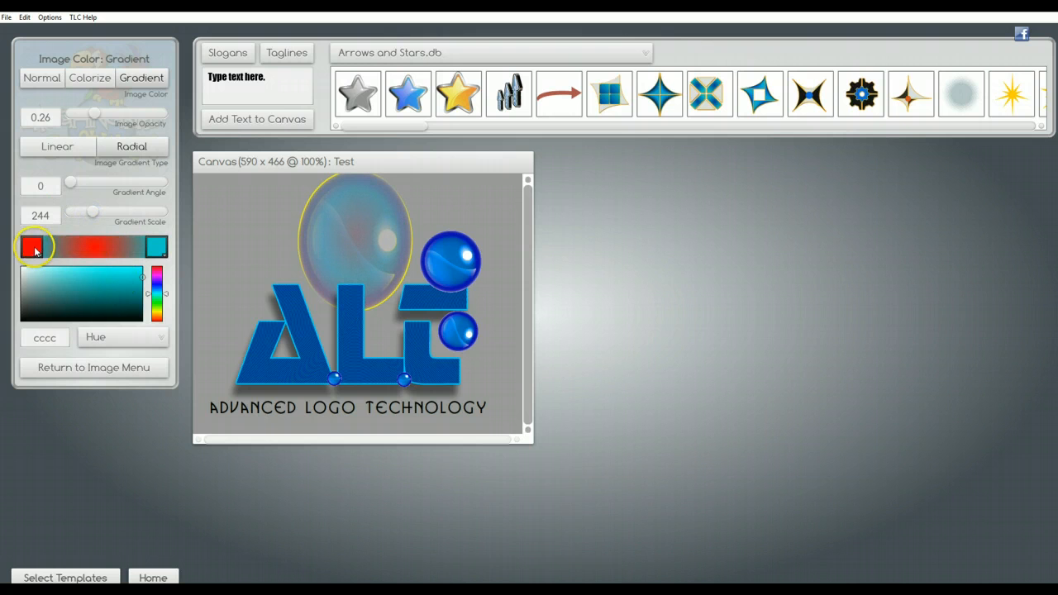
pyautogui.click(35, 248)
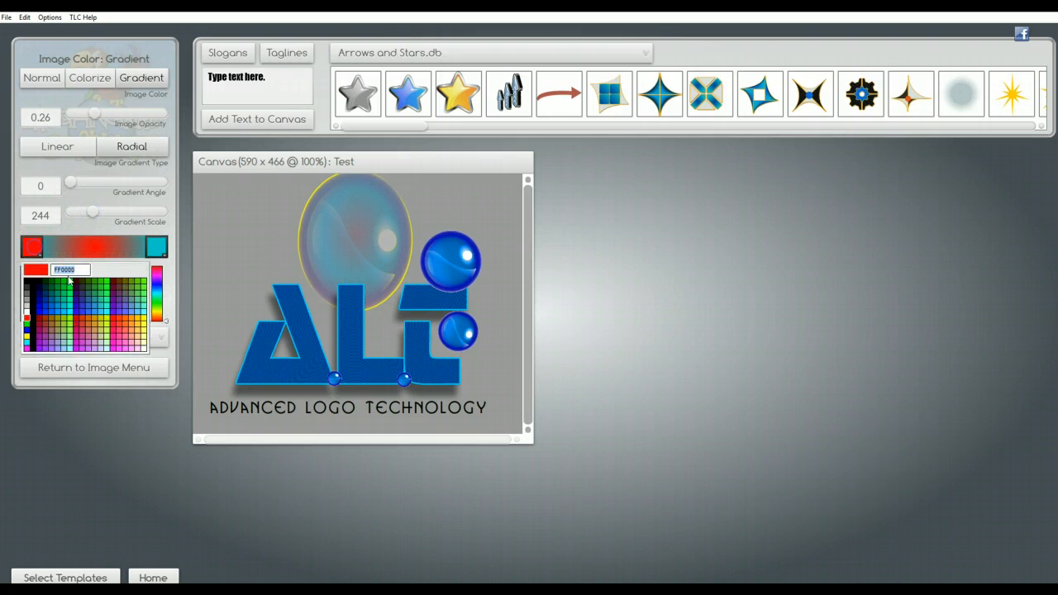
pyautogui.click(79, 146)
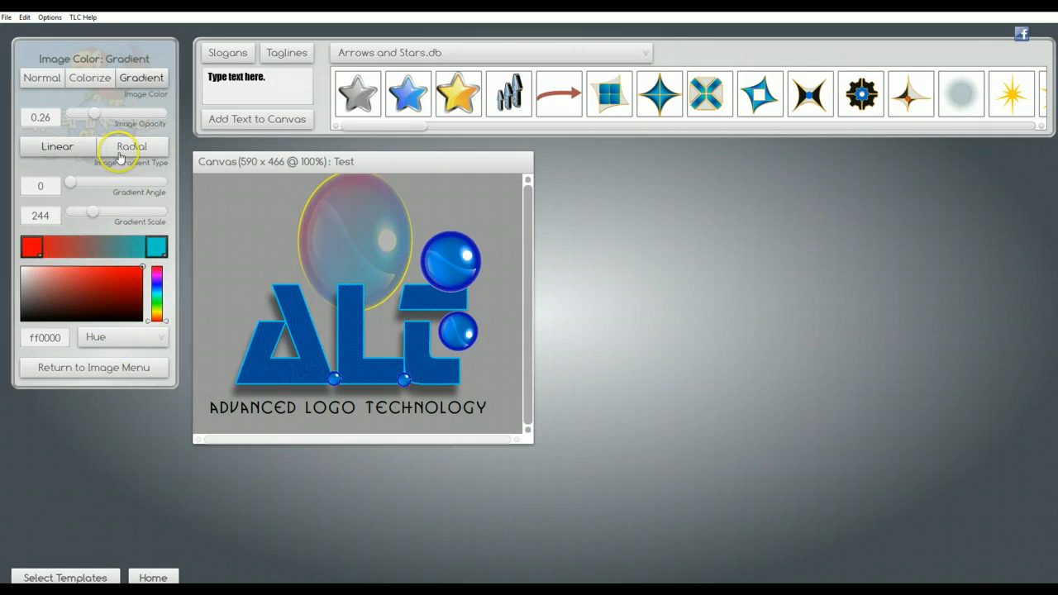
pyautogui.click(124, 367)
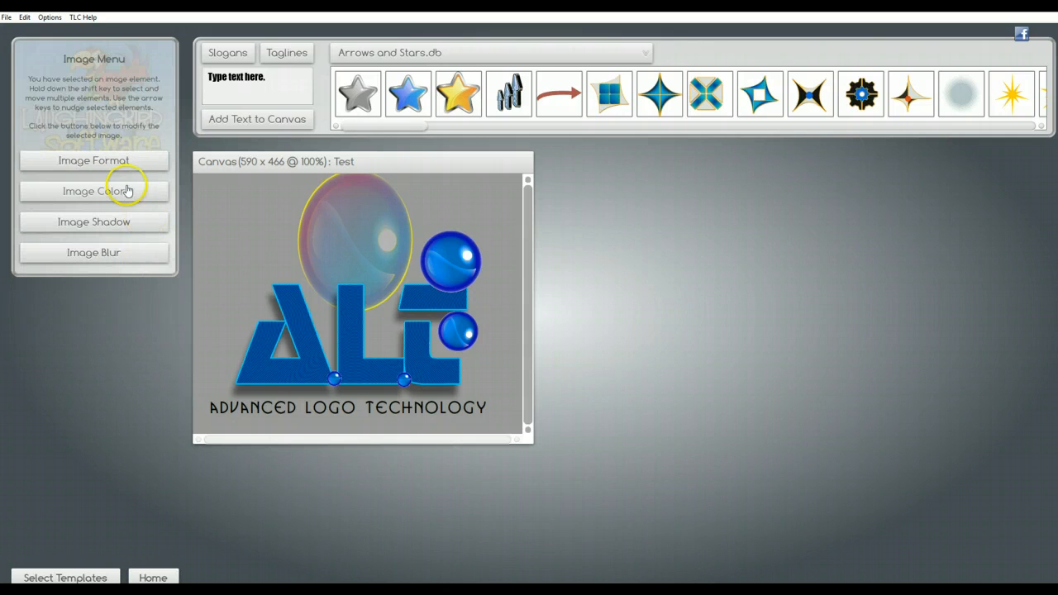
# Turn on the largest bubble's image shadow and set its image opacity to 0.3
pyautogui.click(129, 221)
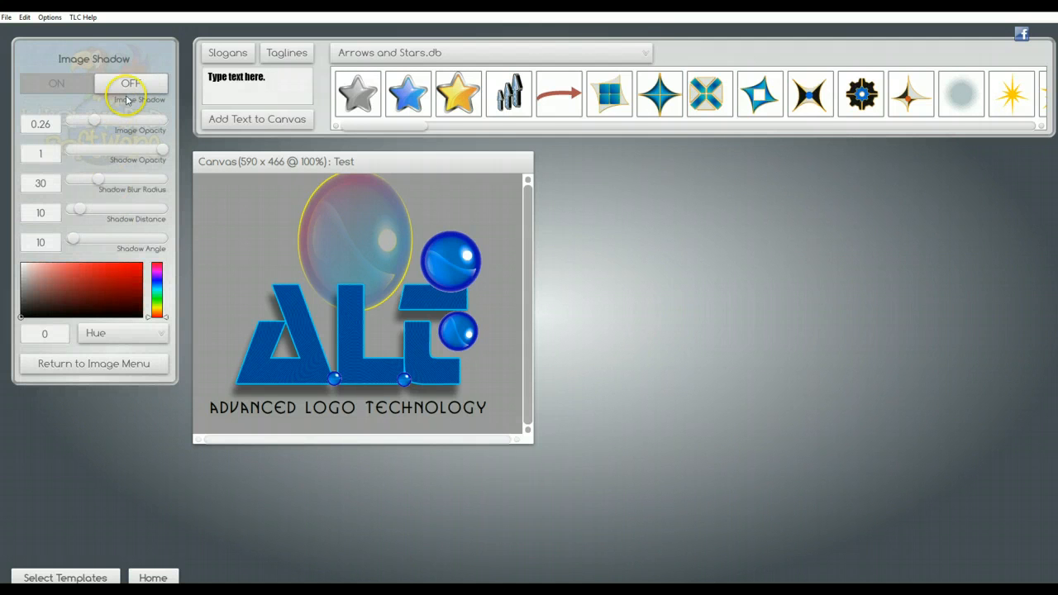
pyautogui.click(129, 86)
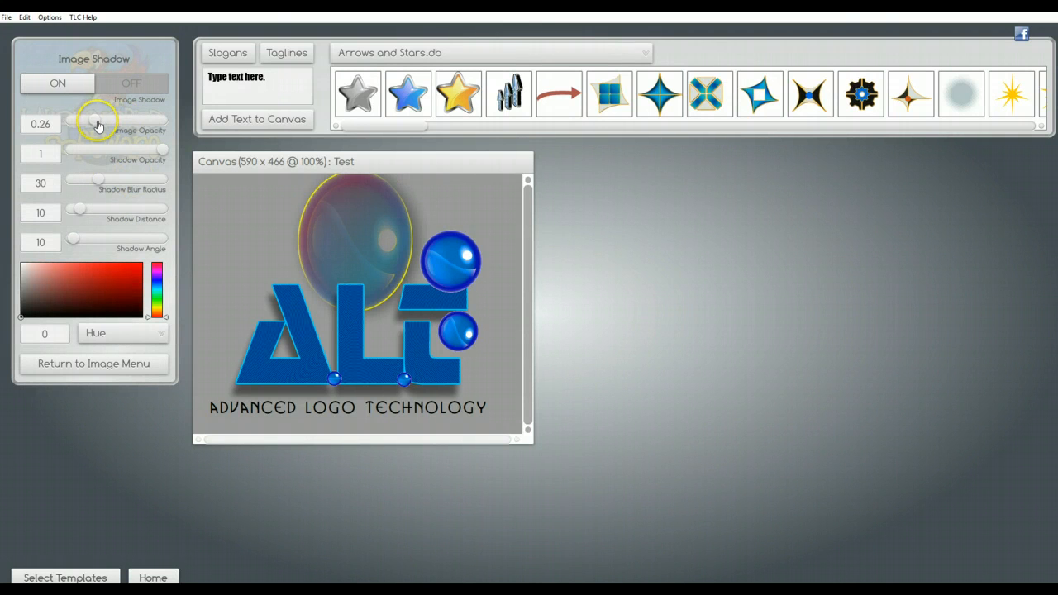
pyautogui.moveTo(98, 122); pyautogui.dragTo(100, 124)
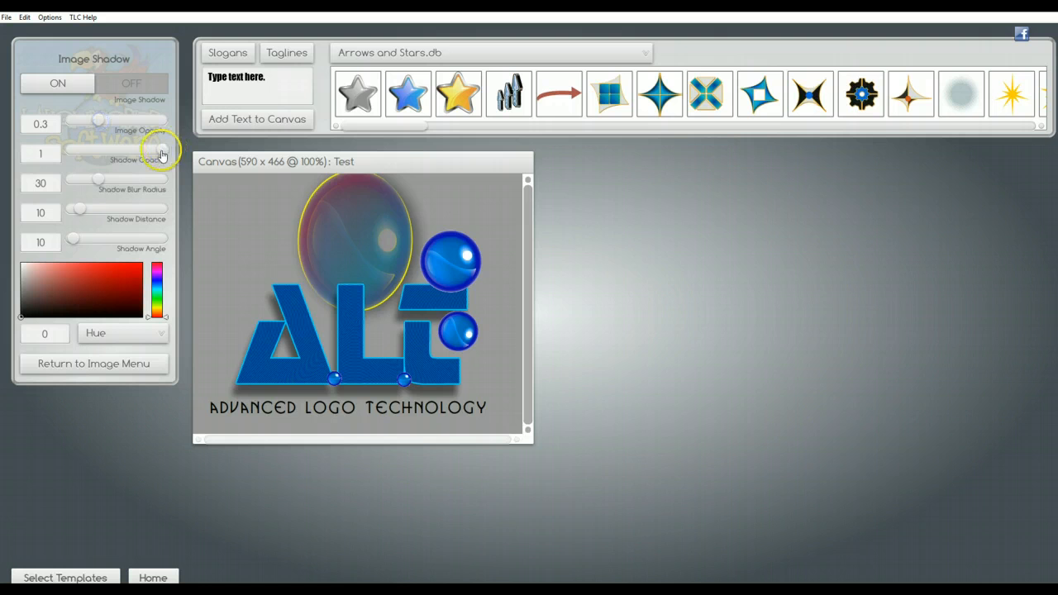
# Set the largest bubble's shadow opacity to 0.82, blur radius to 45, distance to 59, angle to 61 and shadow color to red c80000
pyautogui.moveTo(162, 154)
pyautogui.mouseDown()
pyautogui.moveTo(123, 152)
pyautogui.moveTo(172, 154)
pyautogui.moveTo(146, 150)
pyautogui.mouseUp()
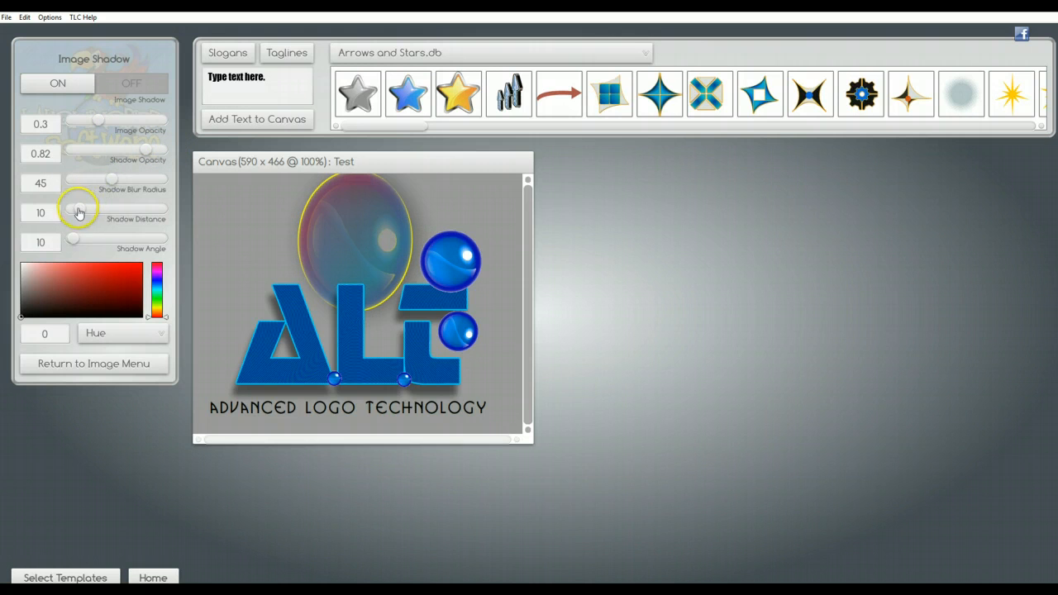
pyautogui.moveTo(80, 212); pyautogui.dragTo(124, 212)
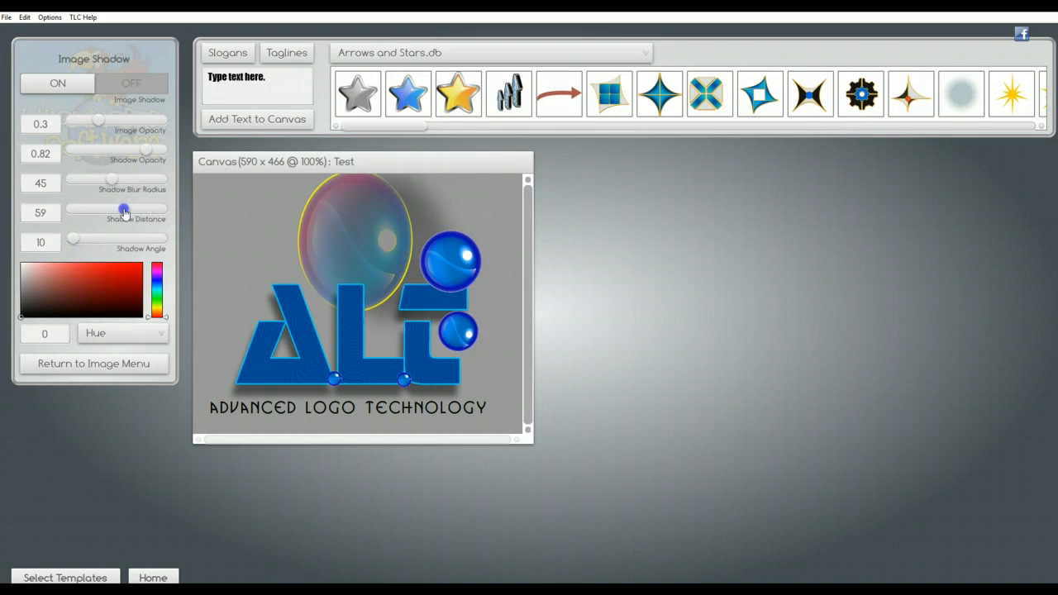
pyautogui.moveTo(81, 245)
pyautogui.mouseDown()
pyautogui.moveTo(109, 245)
pyautogui.moveTo(86, 243)
pyautogui.mouseUp()
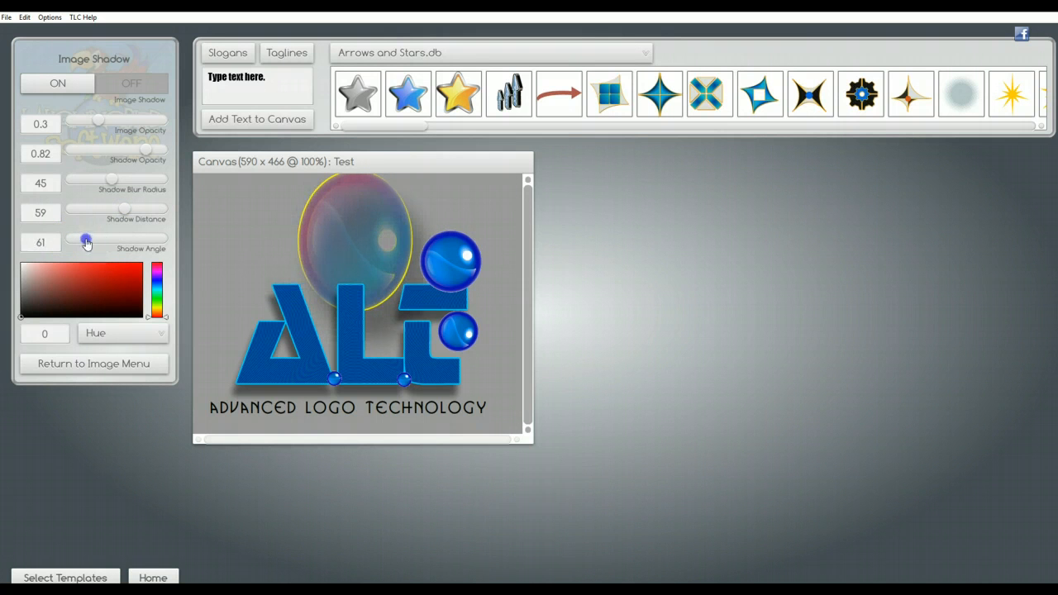
pyautogui.click(89, 296)
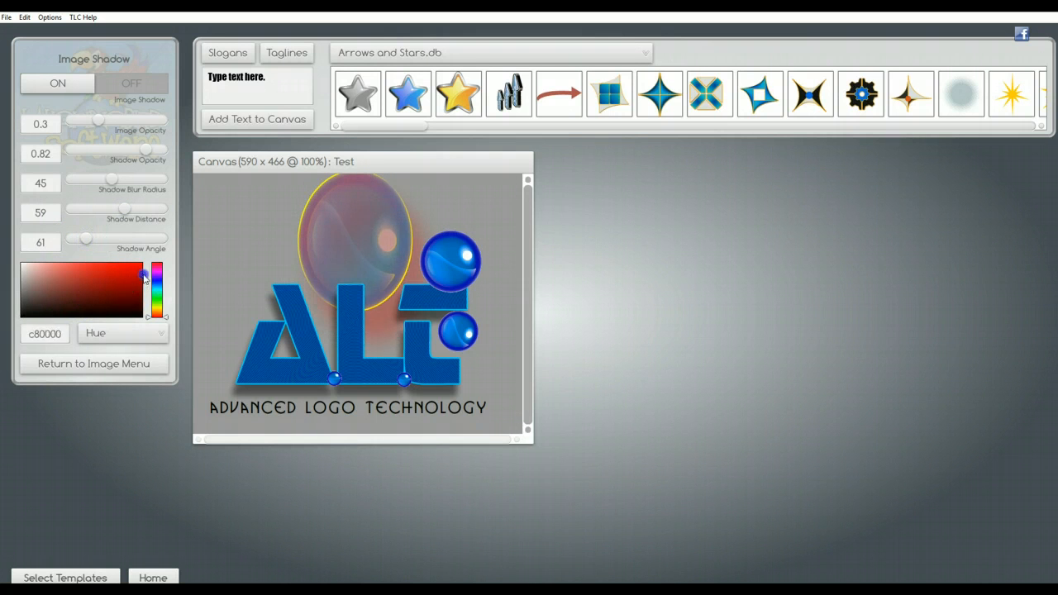
pyautogui.click(89, 364)
# Turn on image blur for the largest bubble and raise its image opacity to 0.58
pyautogui.click(136, 265)
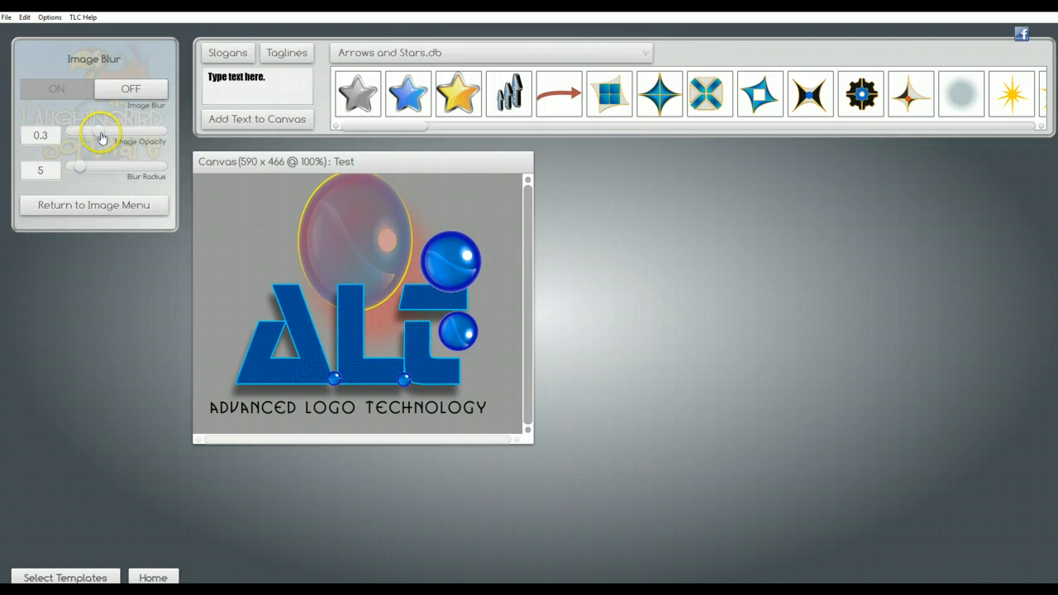
pyautogui.moveTo(101, 138); pyautogui.dragTo(134, 141)
pyautogui.click(114, 86)
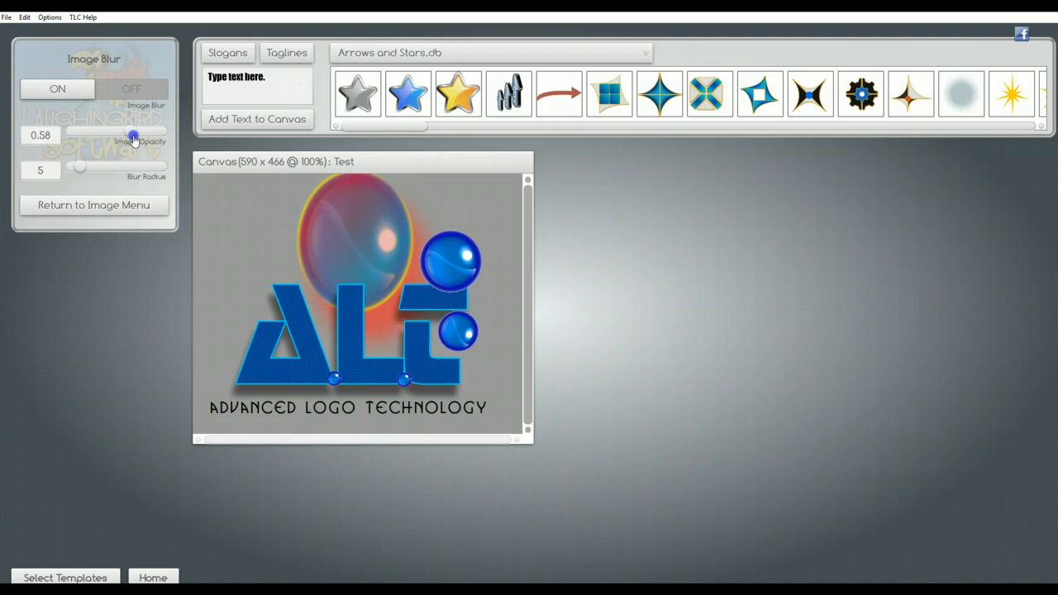
pyautogui.click(311, 331)
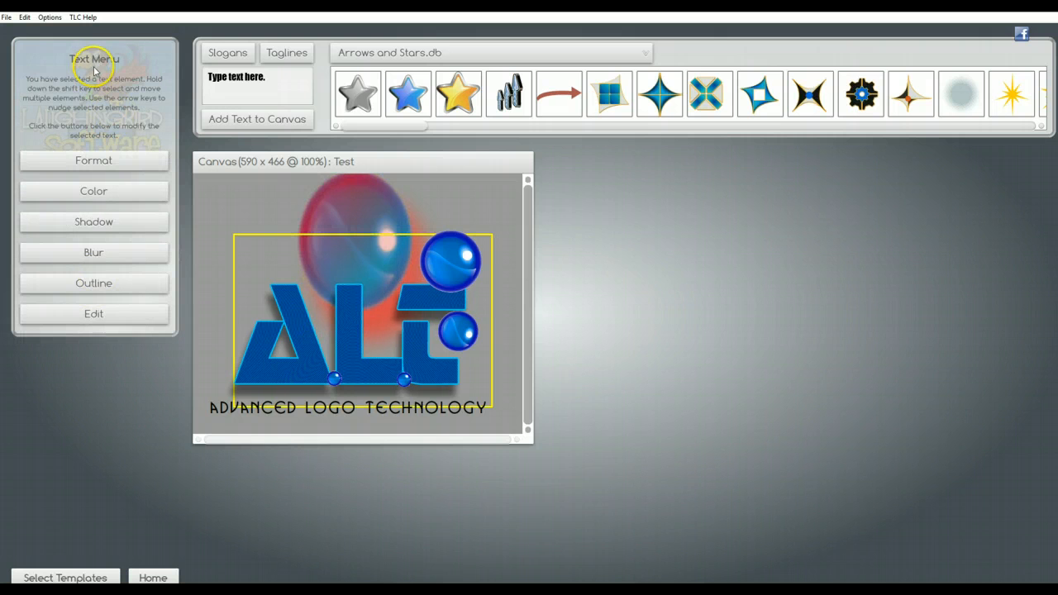
# Turn on image blur for the blue bubble beside the T, just below the other medium-sized bubble
pyautogui.click(461, 347)
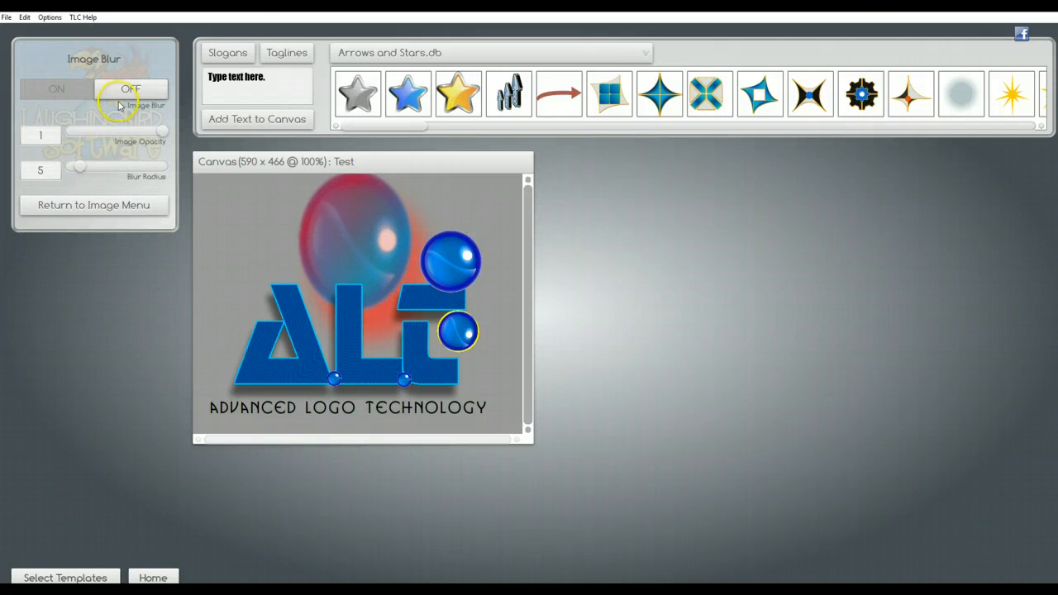
pyautogui.click(133, 95)
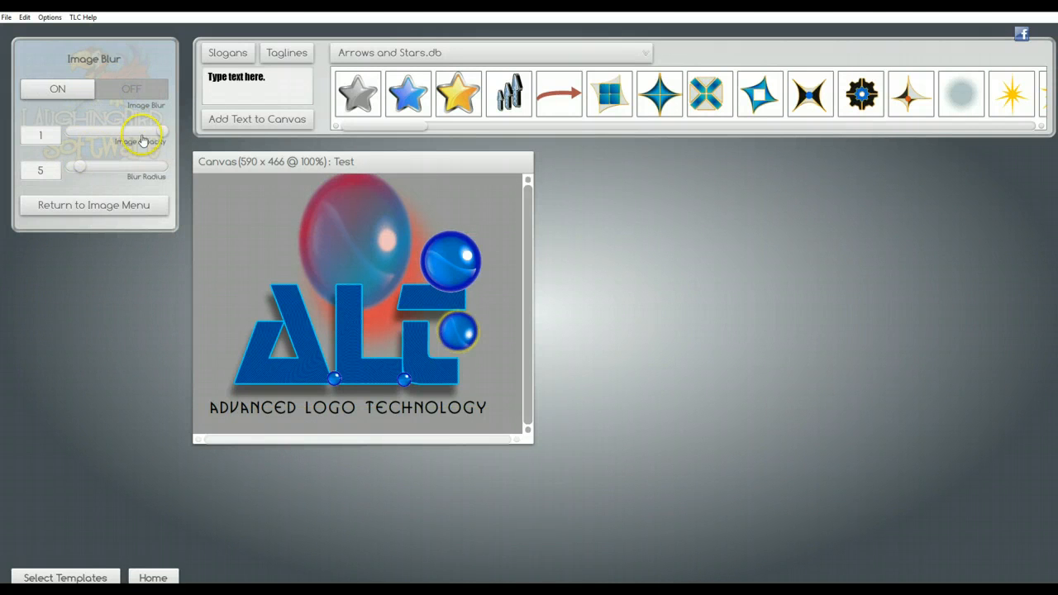
pyautogui.moveTo(80, 172)
pyautogui.mouseDown()
pyautogui.moveTo(107, 172)
pyautogui.moveTo(84, 175)
pyautogui.moveTo(106, 182)
pyautogui.moveTo(80, 175)
pyautogui.mouseUp()
pyautogui.click(97, 206)
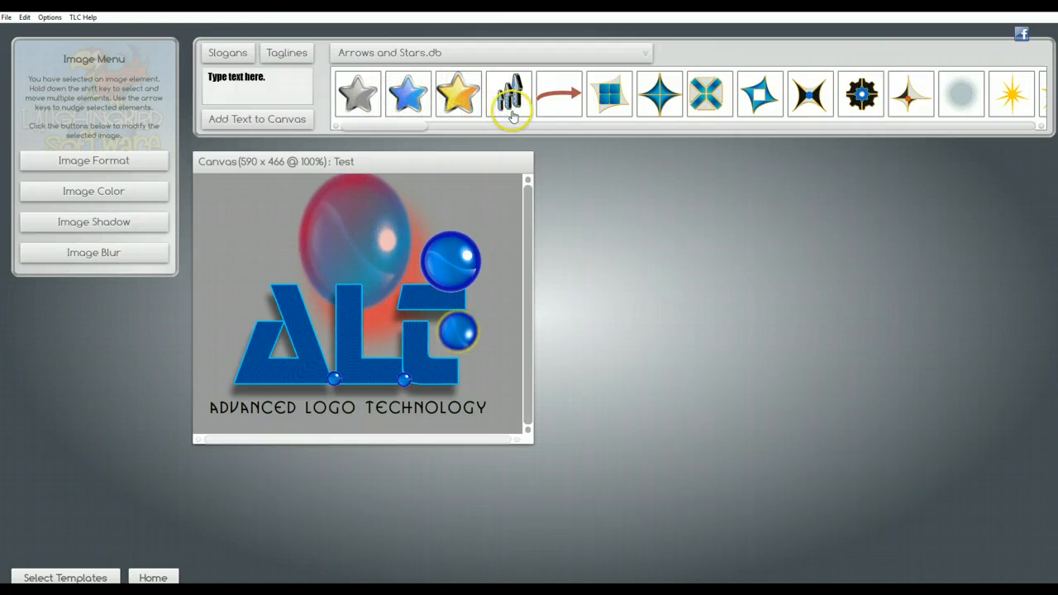
# Load the Glossy_HighTech Objects.db library and place its blue and yellow flower-shaped ribbon object on the canvas, left of the largest bubble
pyautogui.click(649, 56)
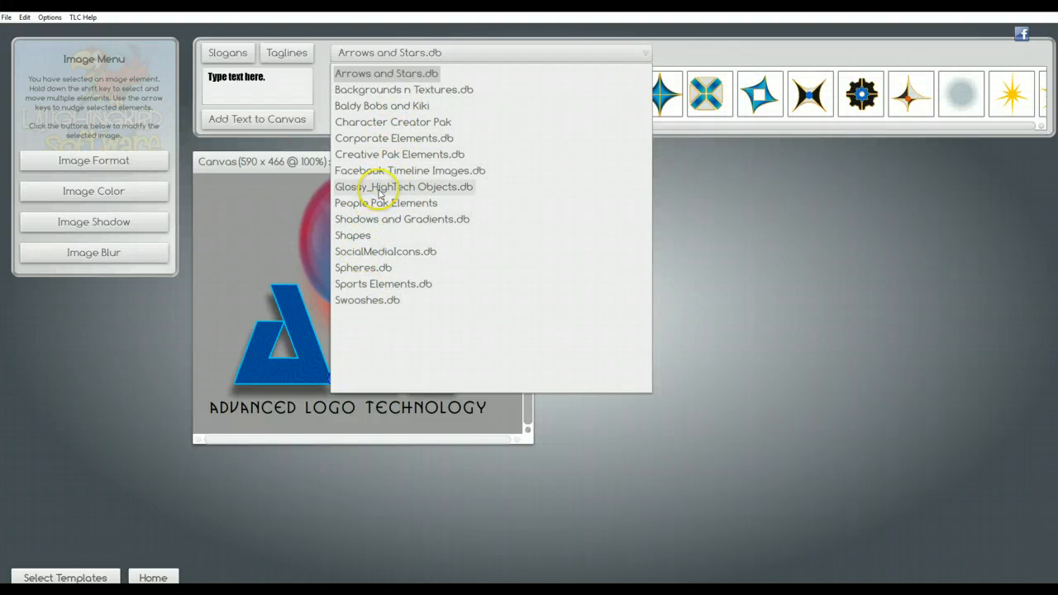
pyautogui.click(384, 191)
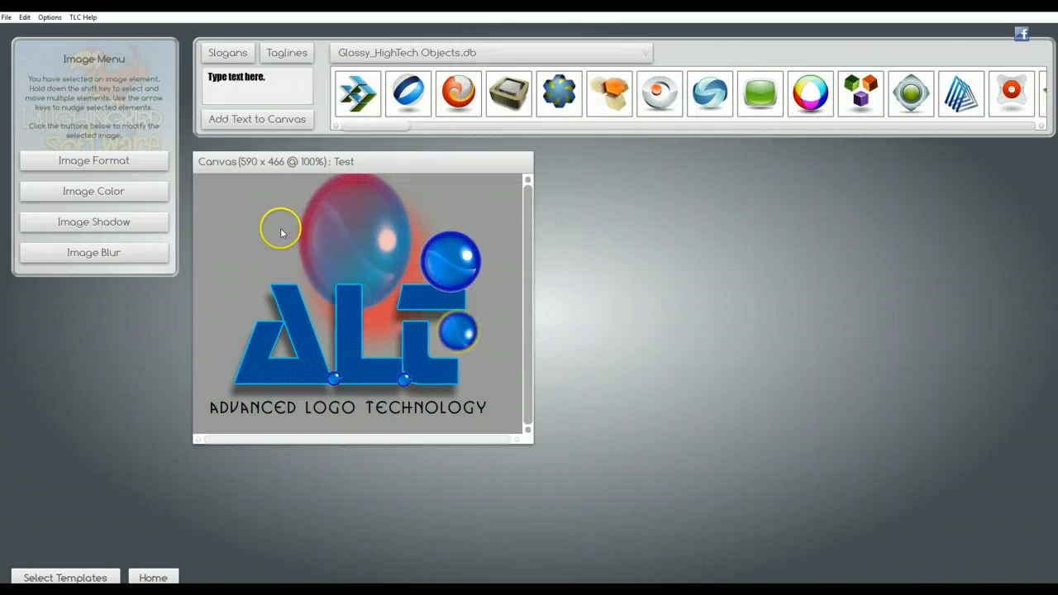
pyautogui.moveTo(562, 98); pyautogui.dragTo(353, 208)
pyautogui.moveTo(306, 238); pyautogui.dragTo(278, 241)
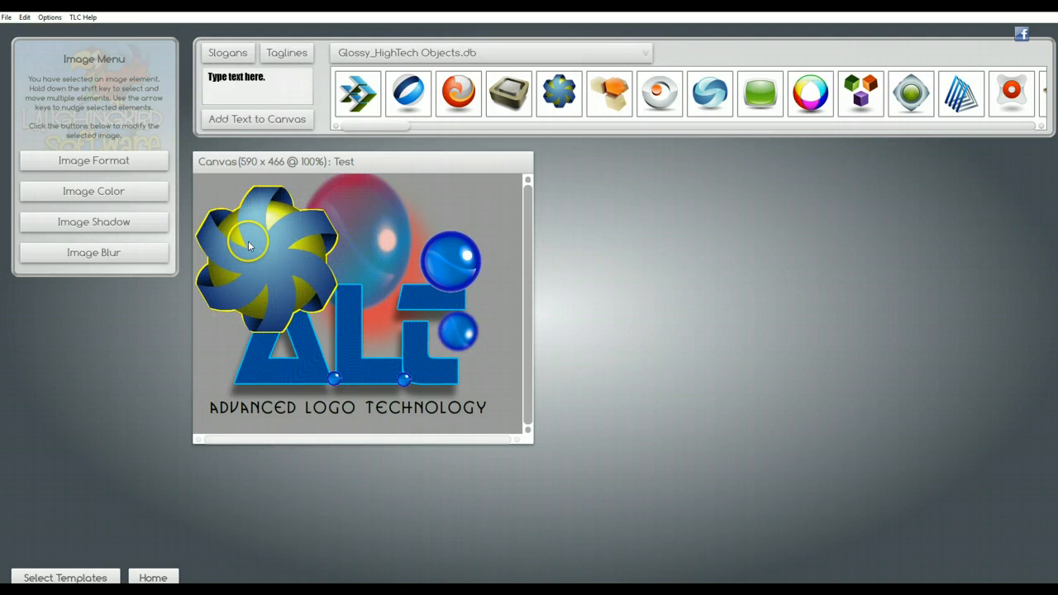
# Send the blue and yellow ribbon object to the back of the canvas and delete it
pyautogui.click(24, 17)
pyautogui.click(49, 18)
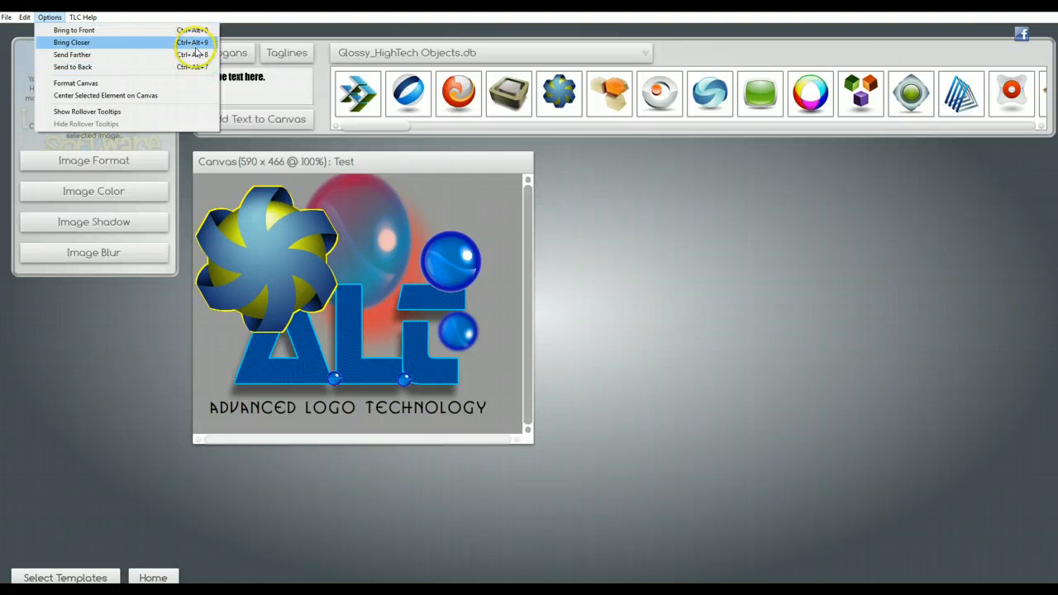
pyautogui.click(98, 66)
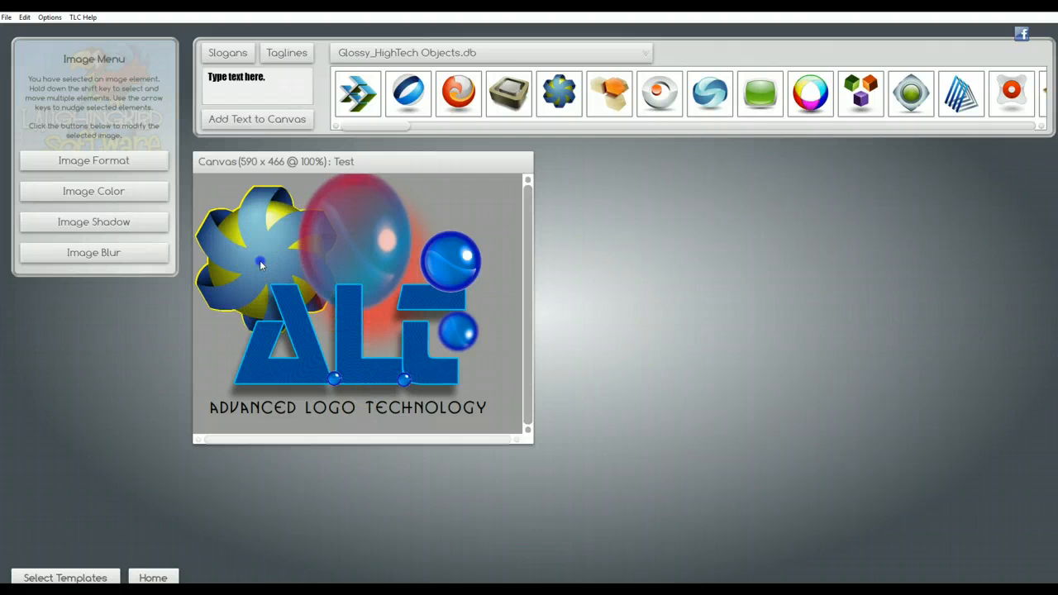
pyautogui.press('Delete')
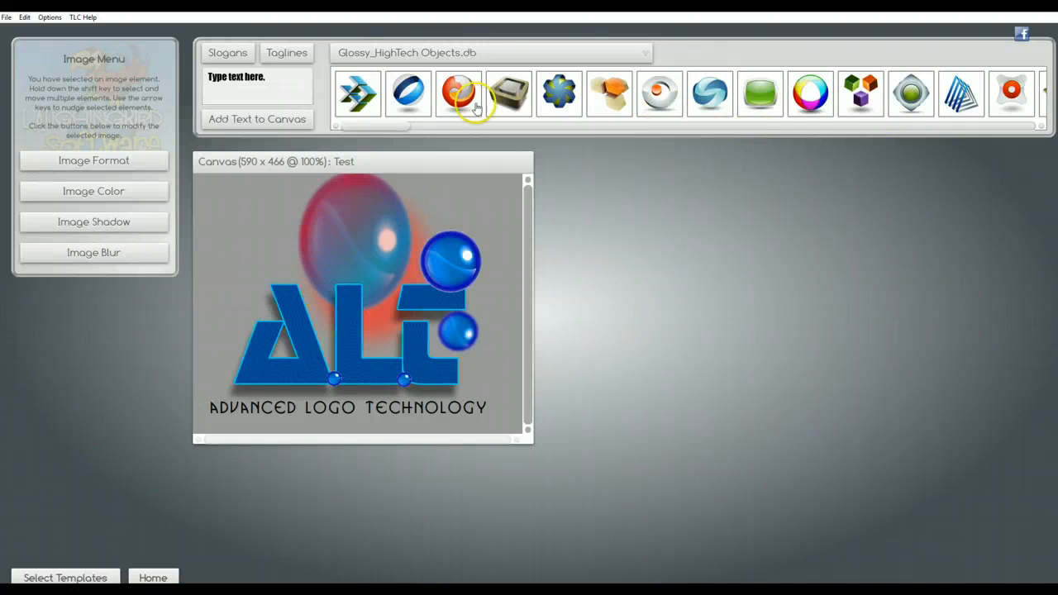
# Add the faceless, brown-haired boy in a white T-shirt from Character Creator Pak's Boy Figures.db to the left side of the canvas
pyautogui.click(646, 54)
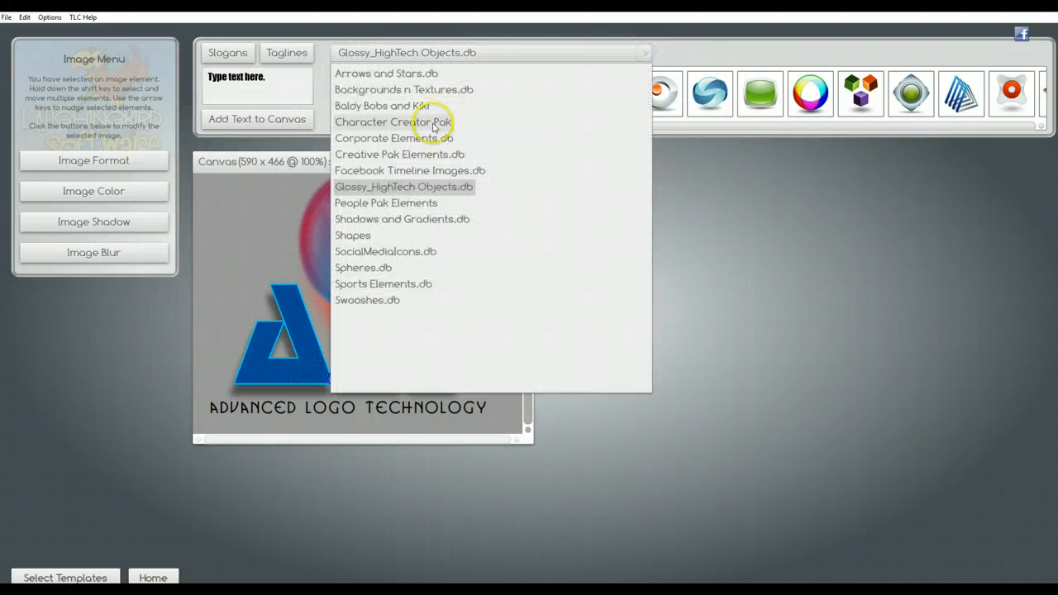
pyautogui.click(415, 124)
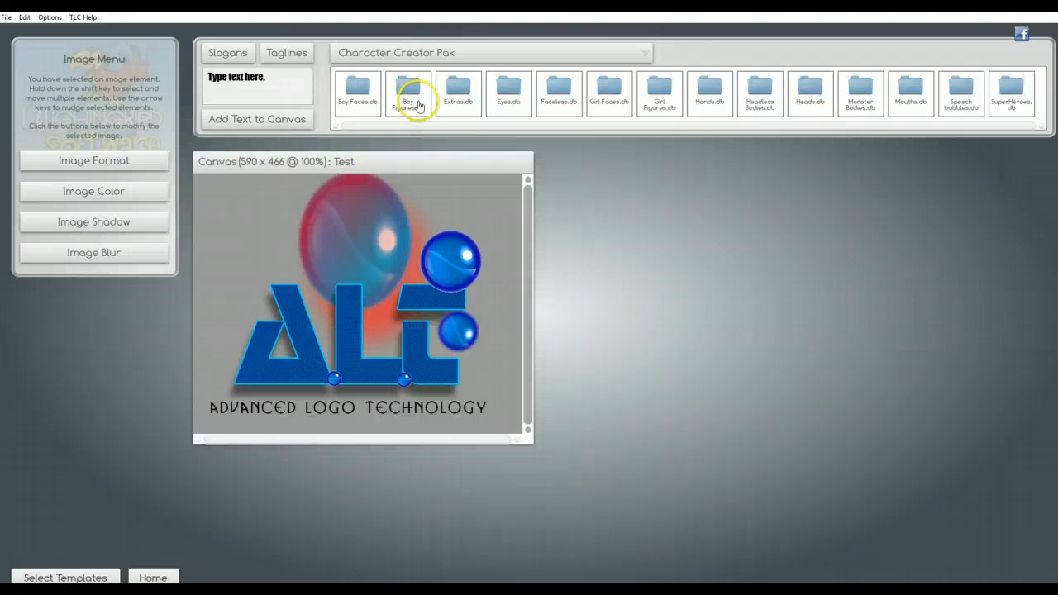
pyautogui.doubleClick(420, 101)
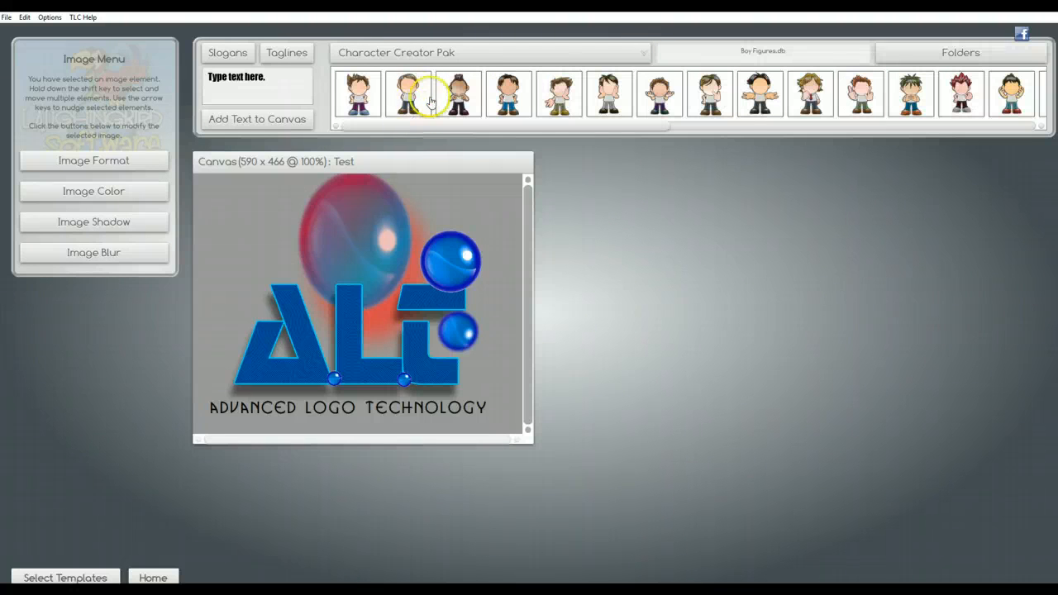
pyautogui.moveTo(417, 99); pyautogui.dragTo(348, 170)
pyautogui.moveTo(266, 251); pyautogui.dragTo(266, 251)
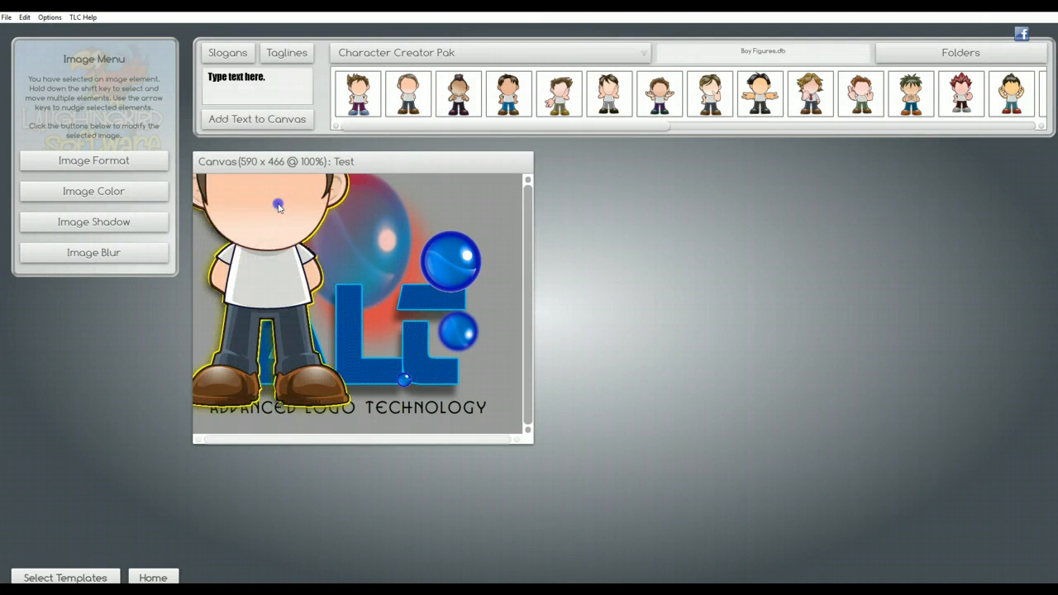
pyautogui.moveTo(279, 206); pyautogui.dragTo(279, 281)
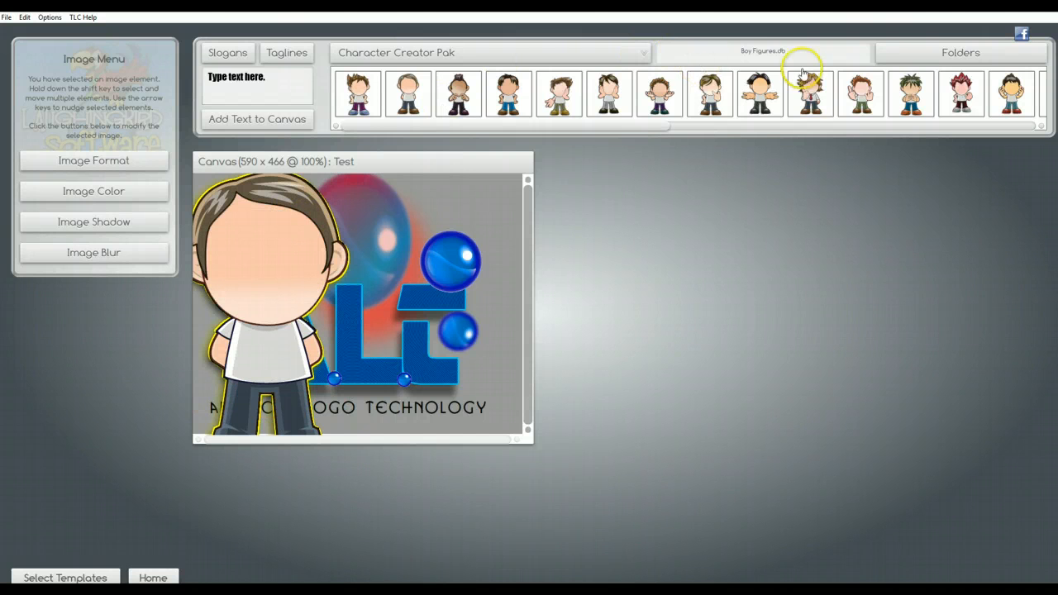
# Add a pair of white eyes with thick black lids from Eyes.db to the boy's face
pyautogui.click(921, 50)
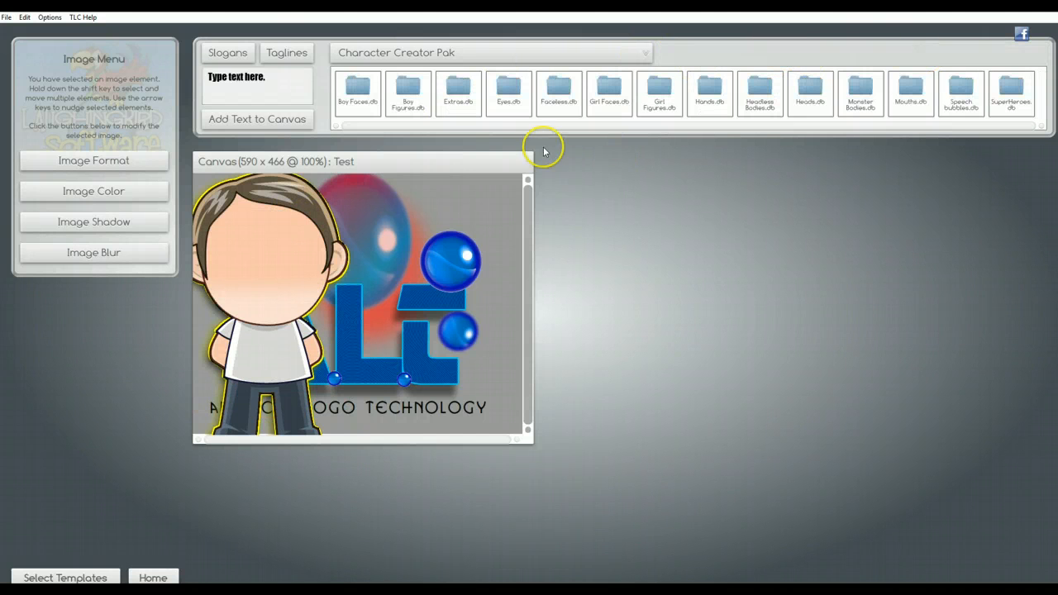
pyautogui.click(513, 92)
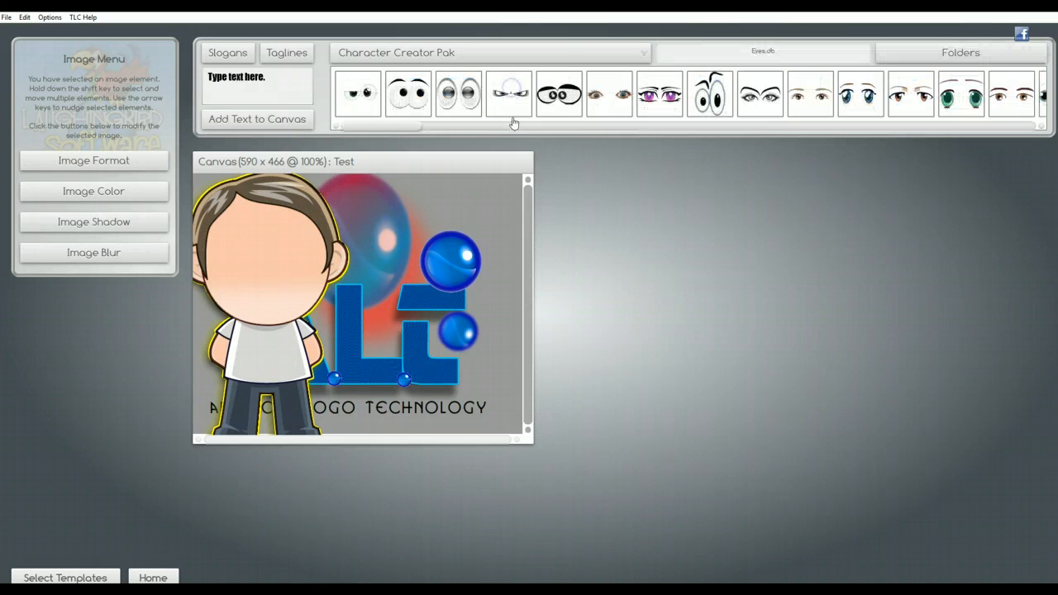
pyautogui.moveTo(254, 261); pyautogui.dragTo(290, 248)
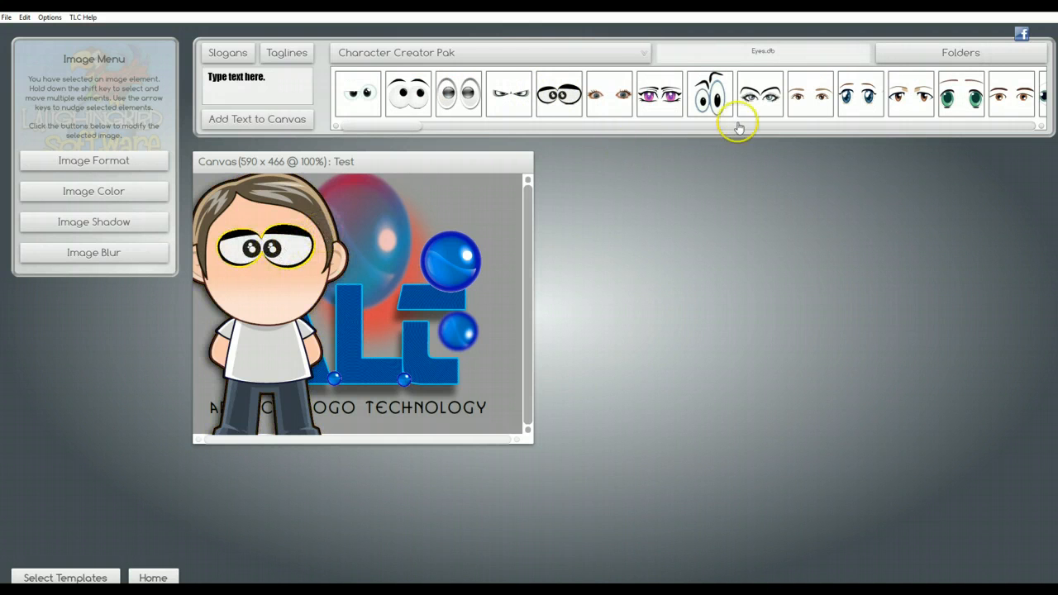
# Add a spiky burst speech bubble from Speech bubbles.db to the canvas
pyautogui.click(959, 53)
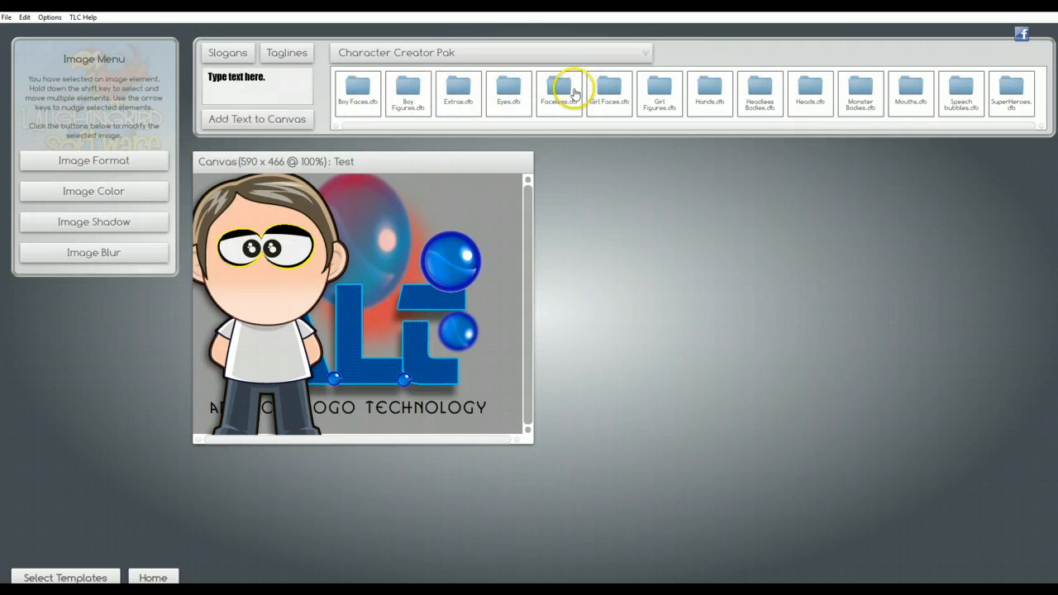
pyautogui.click(952, 87)
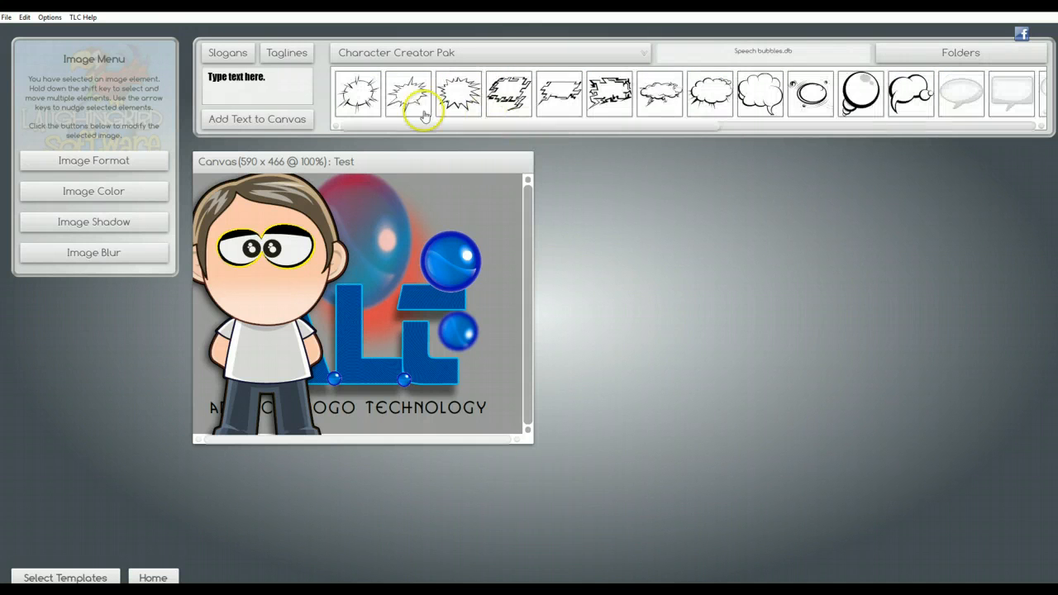
pyautogui.moveTo(444, 252); pyautogui.dragTo(394, 294)
# Delete the speech bubble, the boy figure and the eyes from the canvas
pyautogui.click(433, 260)
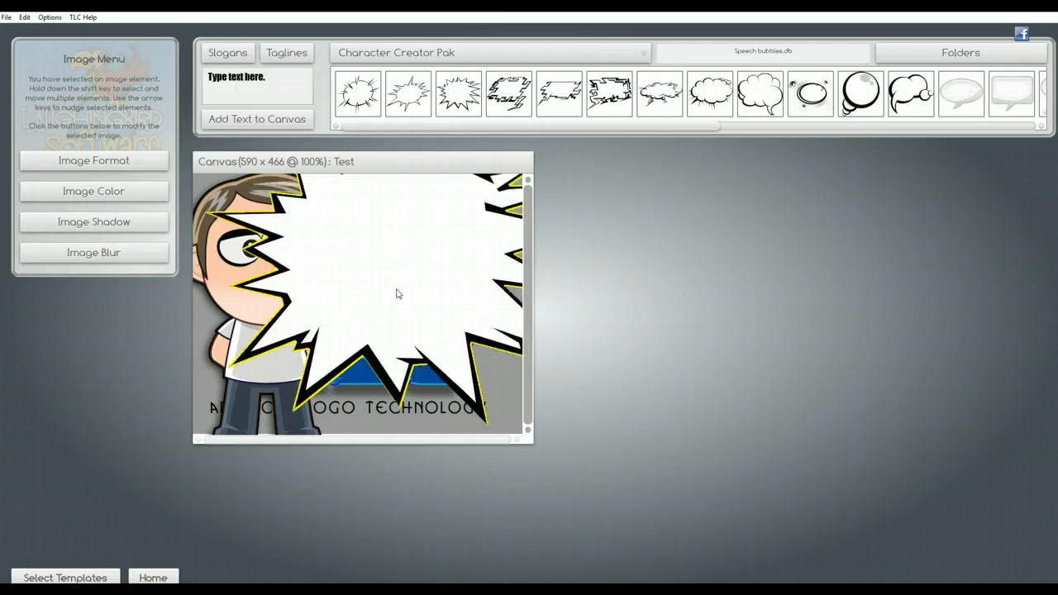
pyautogui.press('Delete')
pyautogui.moveTo(303, 283); pyautogui.dragTo(294, 263)
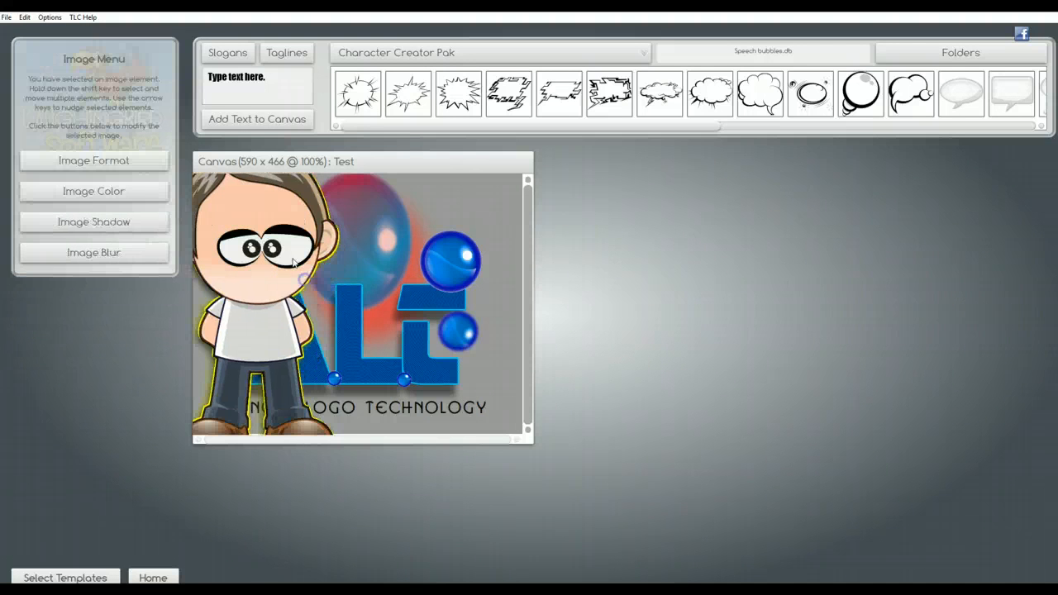
pyautogui.press('Delete')
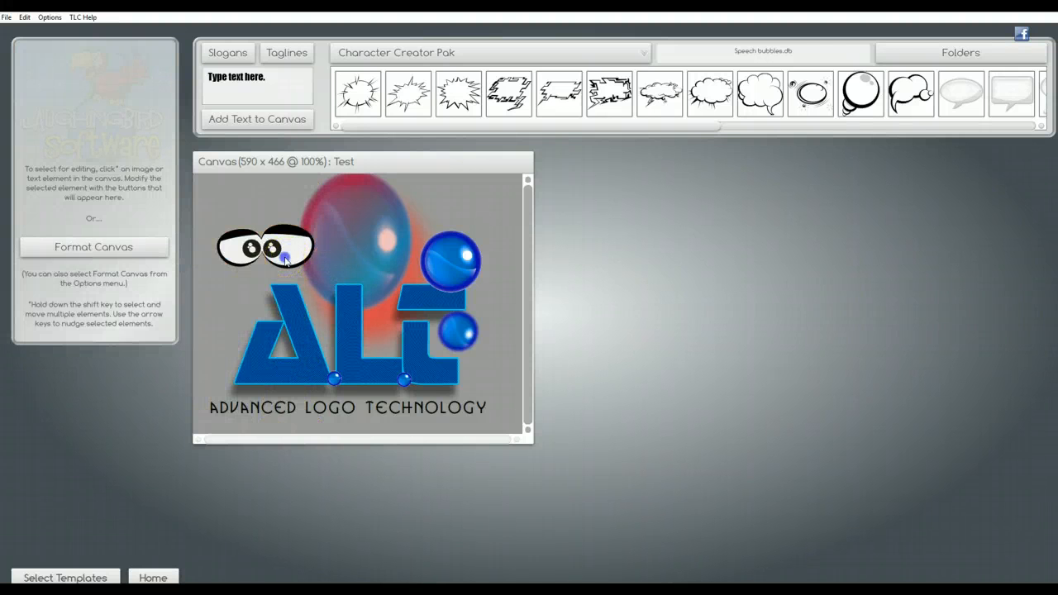
pyautogui.click(286, 259)
pyautogui.press('Delete')
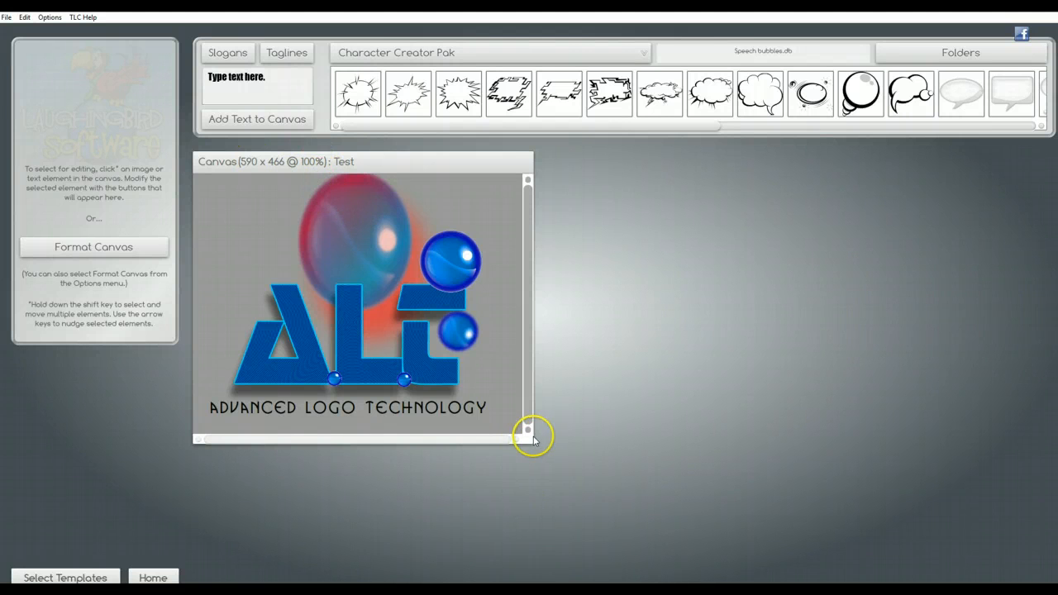
# Resize the canvas to 777 x 559, scale it to 90% and set its background color to reddish brown, 7a4242
pyautogui.moveTo(535, 442); pyautogui.dragTo(580, 447)
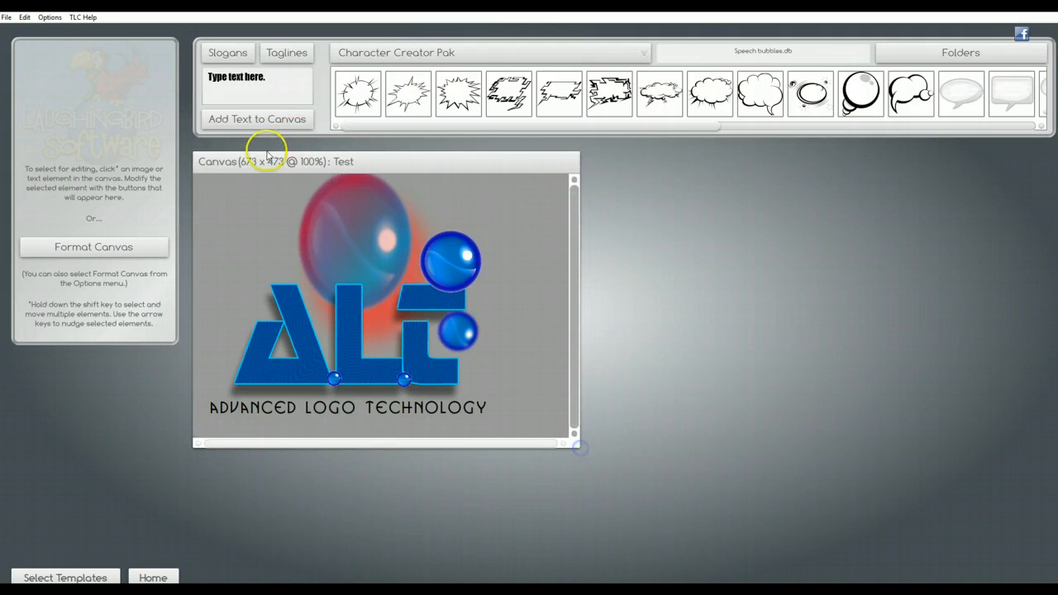
pyautogui.click(130, 247)
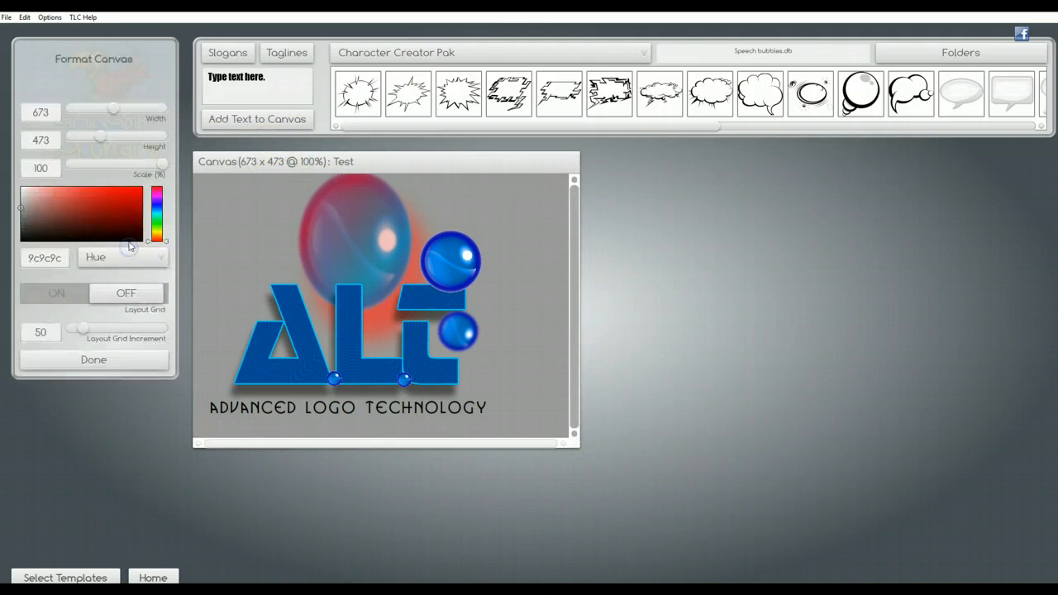
pyautogui.moveTo(108, 115)
pyautogui.mouseDown()
pyautogui.moveTo(138, 108)
pyautogui.moveTo(122, 110)
pyautogui.mouseUp()
pyautogui.moveTo(104, 142)
pyautogui.mouseDown()
pyautogui.moveTo(123, 138)
pyautogui.moveTo(109, 137)
pyautogui.mouseUp()
pyautogui.moveTo(157, 168)
pyautogui.mouseDown()
pyautogui.moveTo(141, 167)
pyautogui.moveTo(154, 166)
pyautogui.mouseUp()
pyautogui.moveTo(48, 221); pyautogui.dragTo(77, 215)
# Turn on the canvas layout grid with an increment of 168 and finish formatting the canvas
pyautogui.click(100, 368)
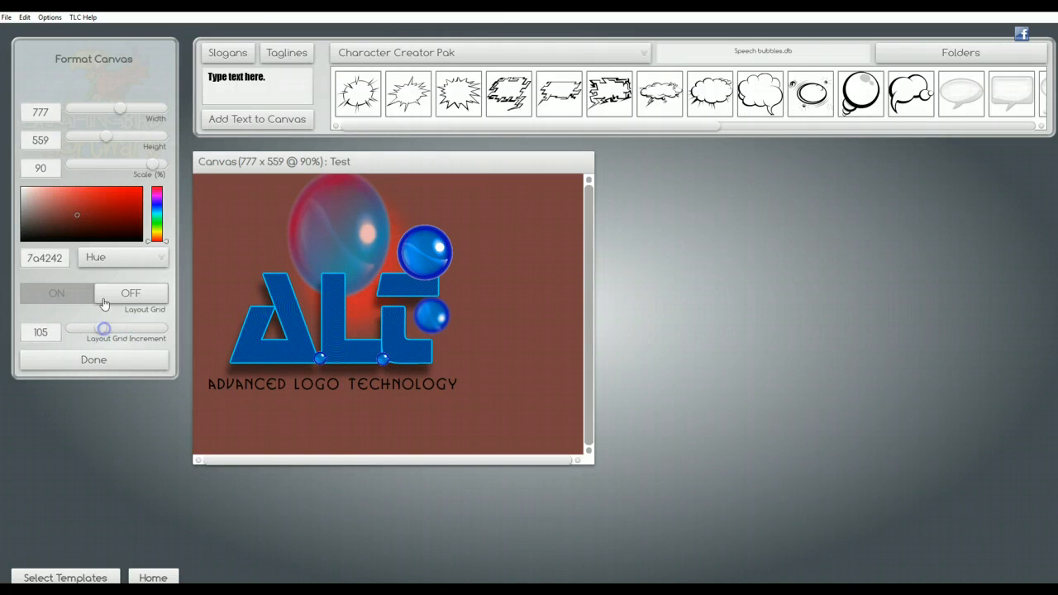
pyautogui.click(104, 301)
pyautogui.moveTo(99, 331); pyautogui.dragTo(121, 333)
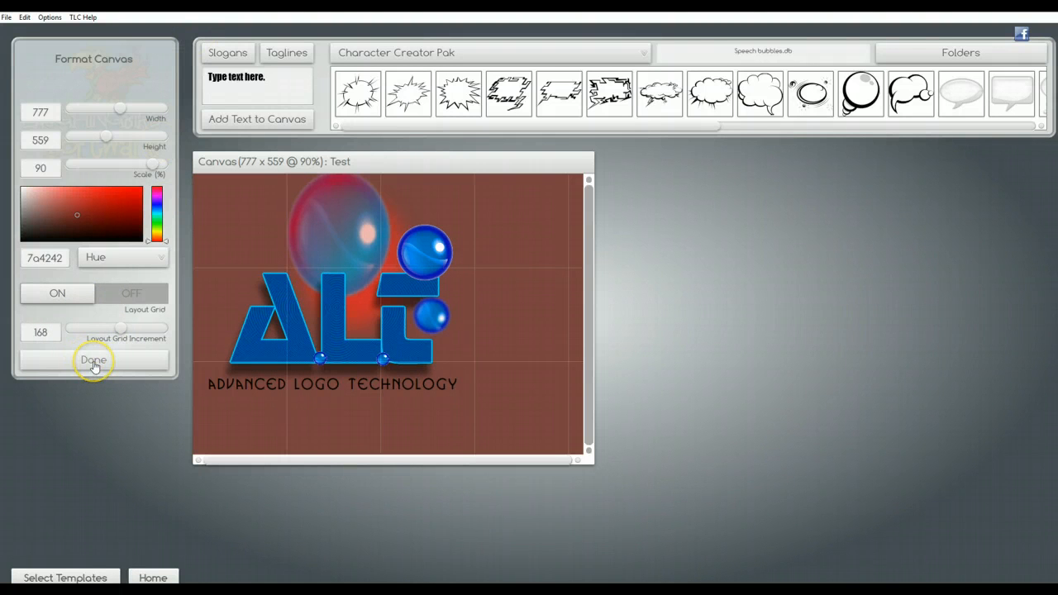
pyautogui.click(94, 361)
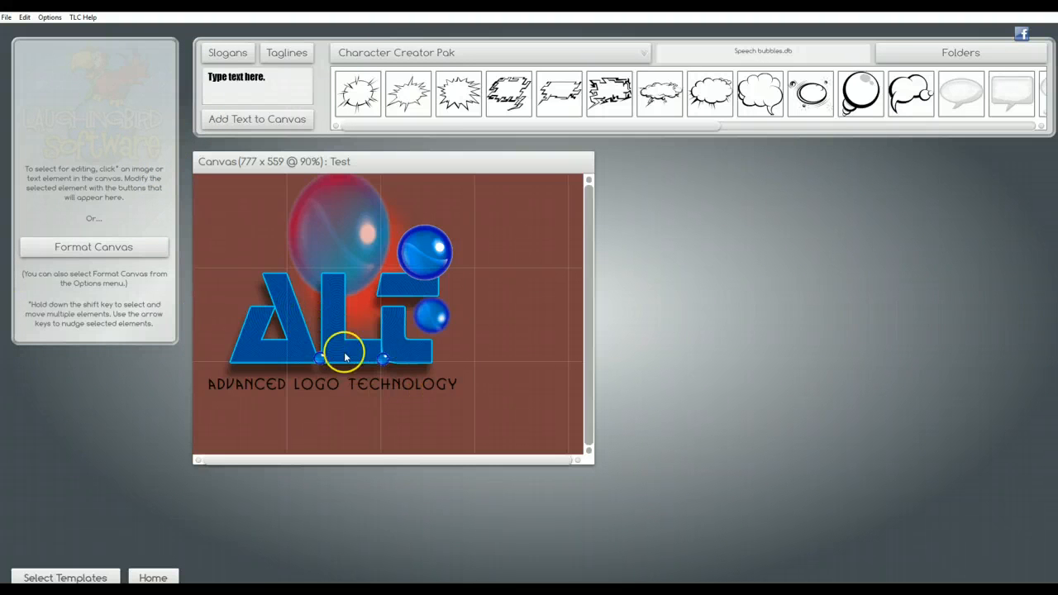
# Try several ready-made slogans and taglines as the new text's wording
pyautogui.click(417, 260)
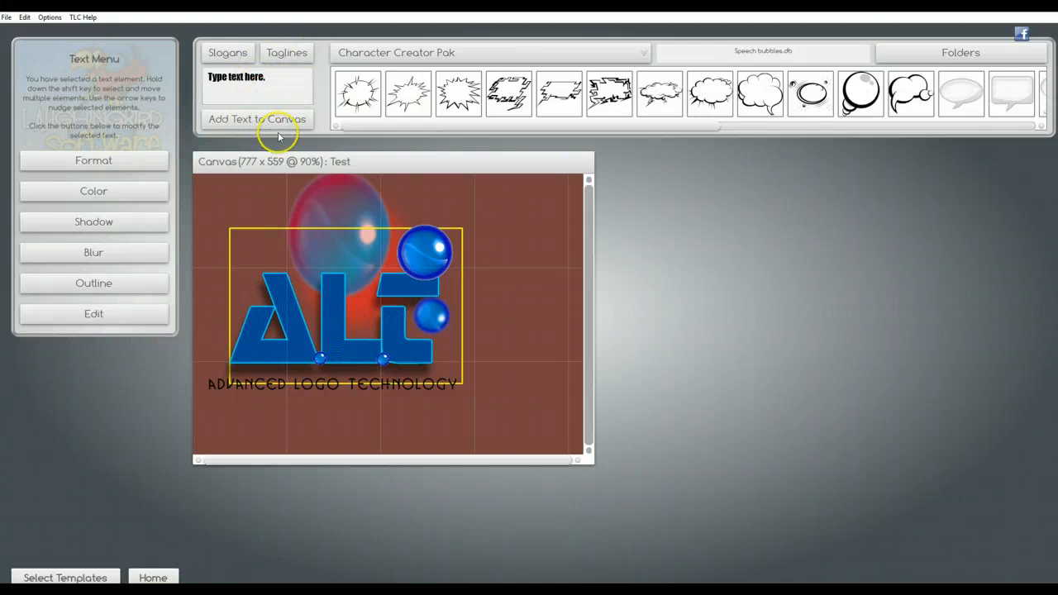
pyautogui.click(276, 82)
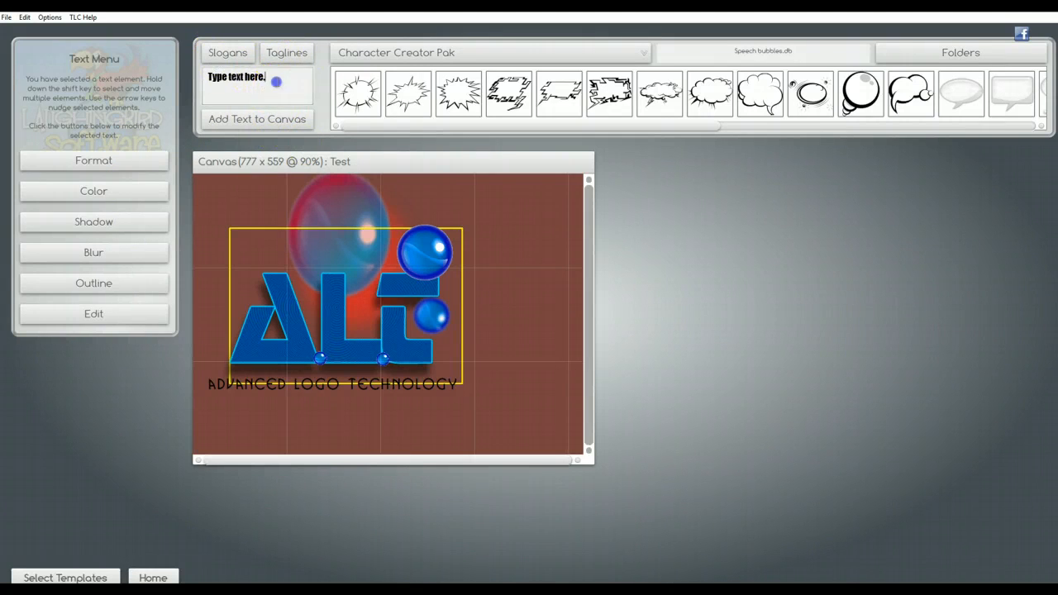
pyautogui.click(237, 55)
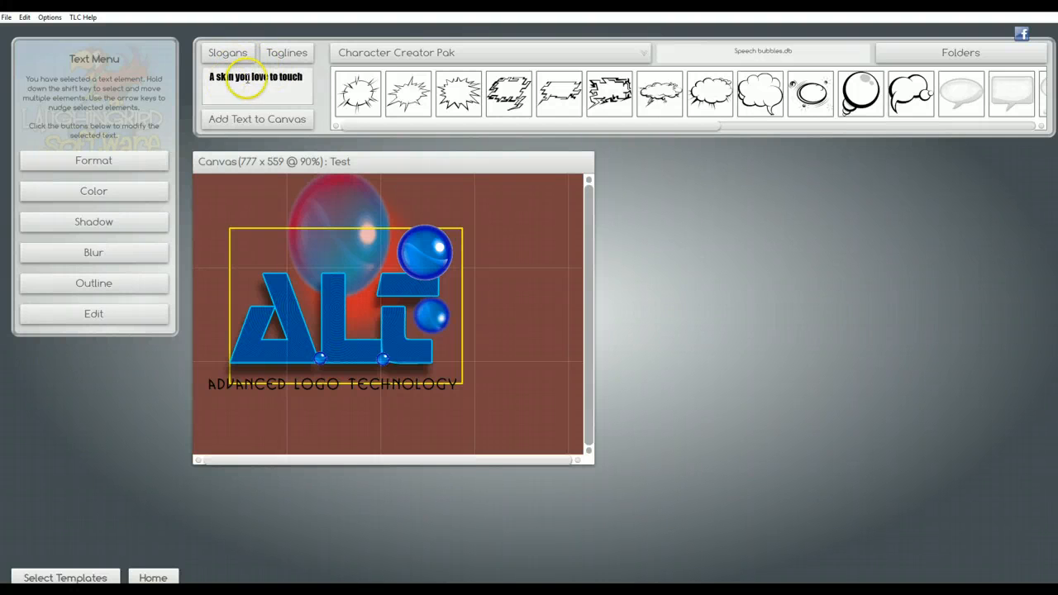
pyautogui.click(232, 55)
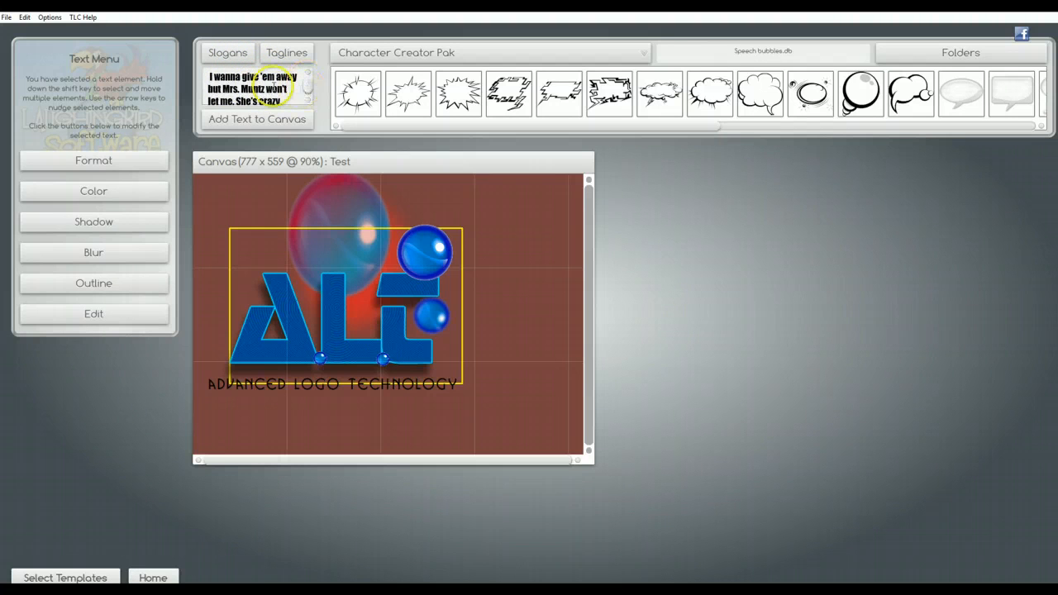
pyautogui.click(286, 57)
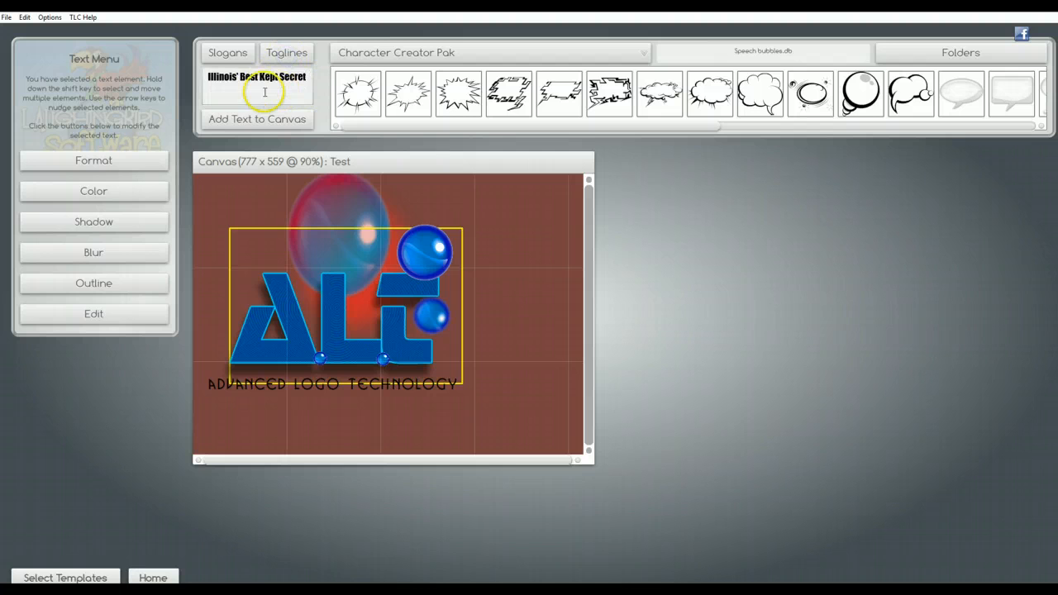
pyautogui.click(287, 53)
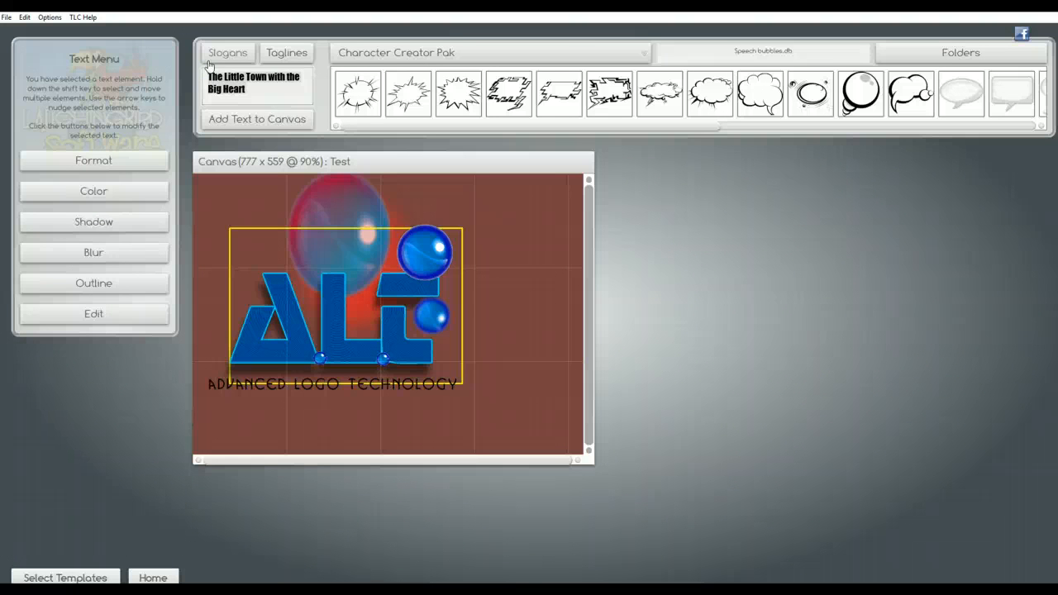
# Replace the suggested wording with "The Logo Creator Review", add it to the canvas and position it along the upper edge
pyautogui.hotkey('ctrl', 'a')
pyautogui.write('The')
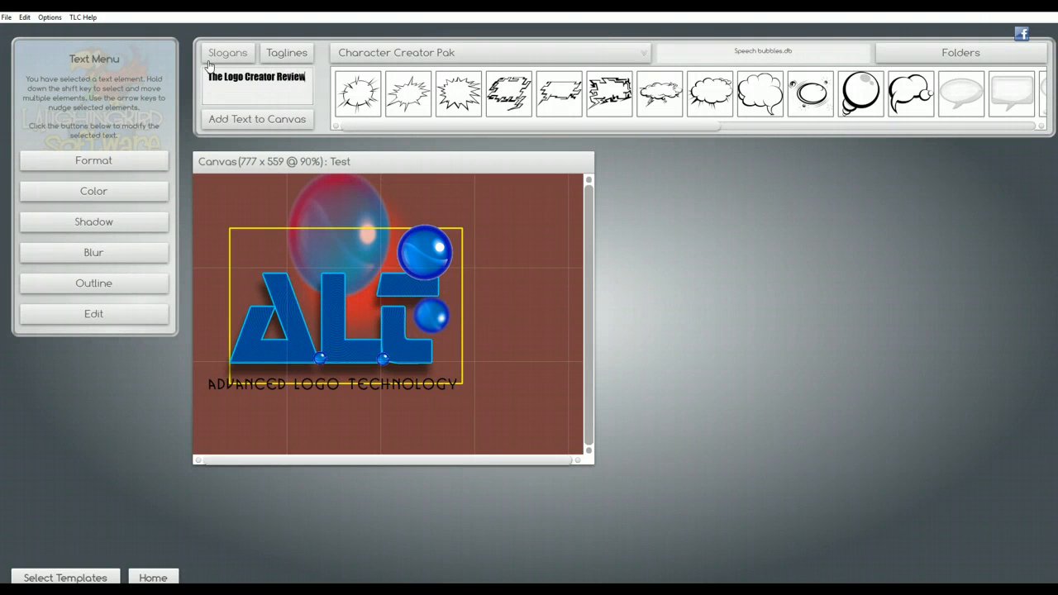
pyautogui.click(268, 115)
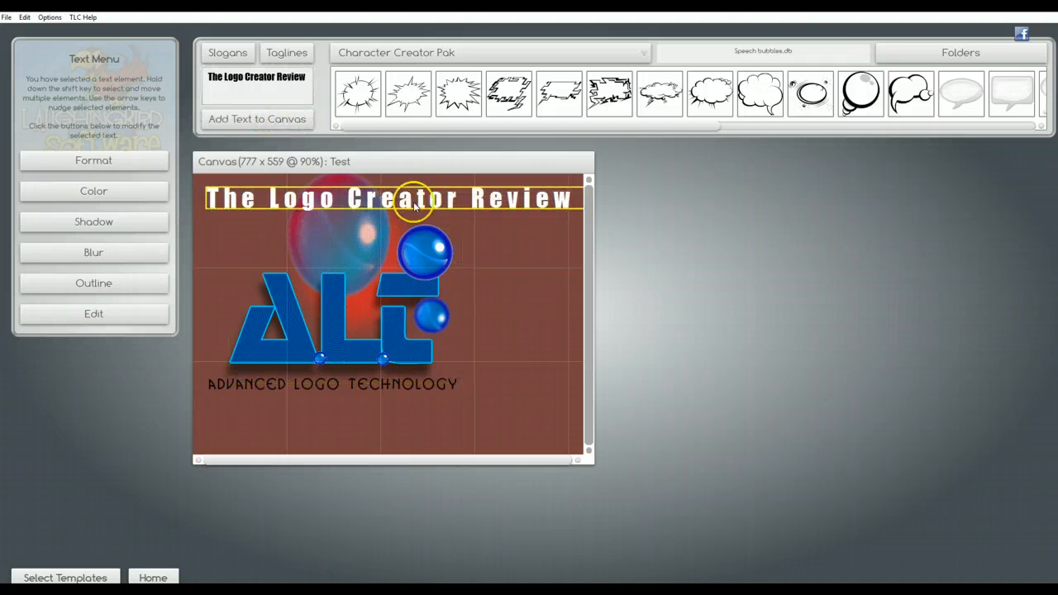
pyautogui.moveTo(421, 198); pyautogui.dragTo(467, 239)
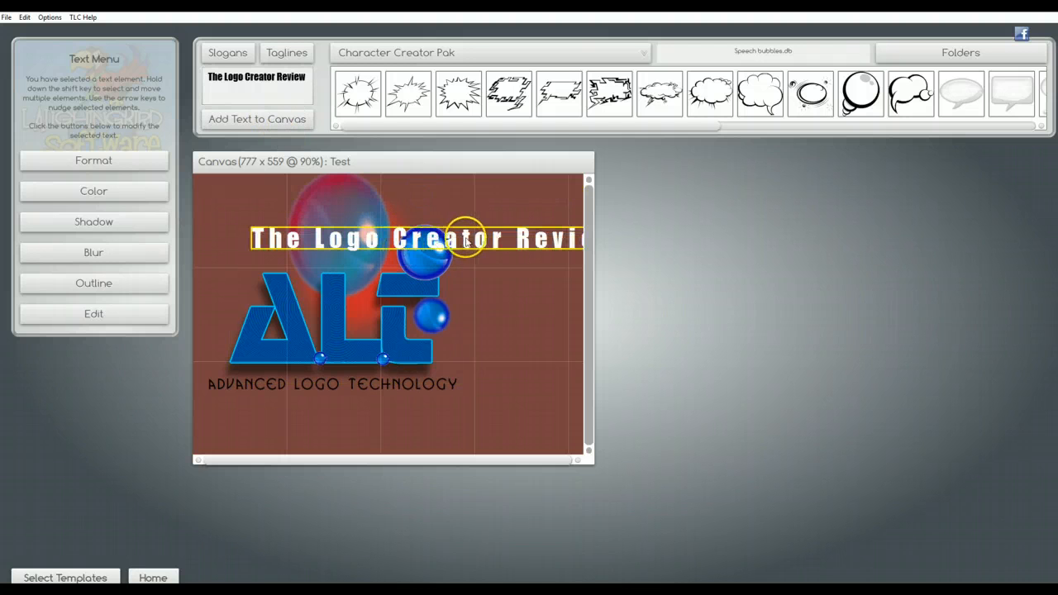
pyautogui.moveTo(414, 209); pyautogui.dragTo(418, 207)
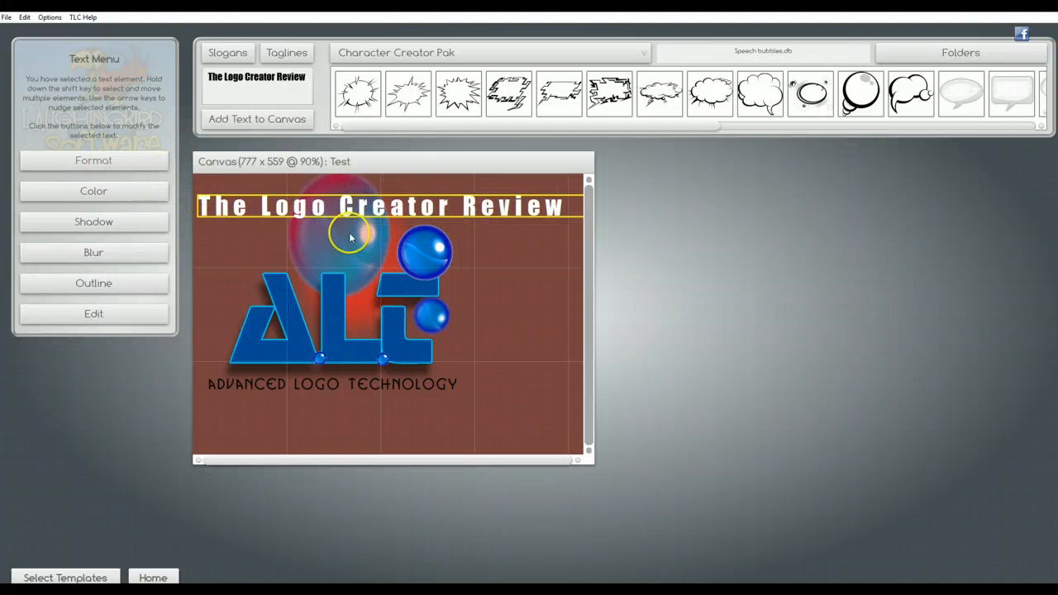
# Format the title as circular text with scale 121, character spacing -1, character angle 161, circle radius 179 and circle rotation 315
pyautogui.click(111, 159)
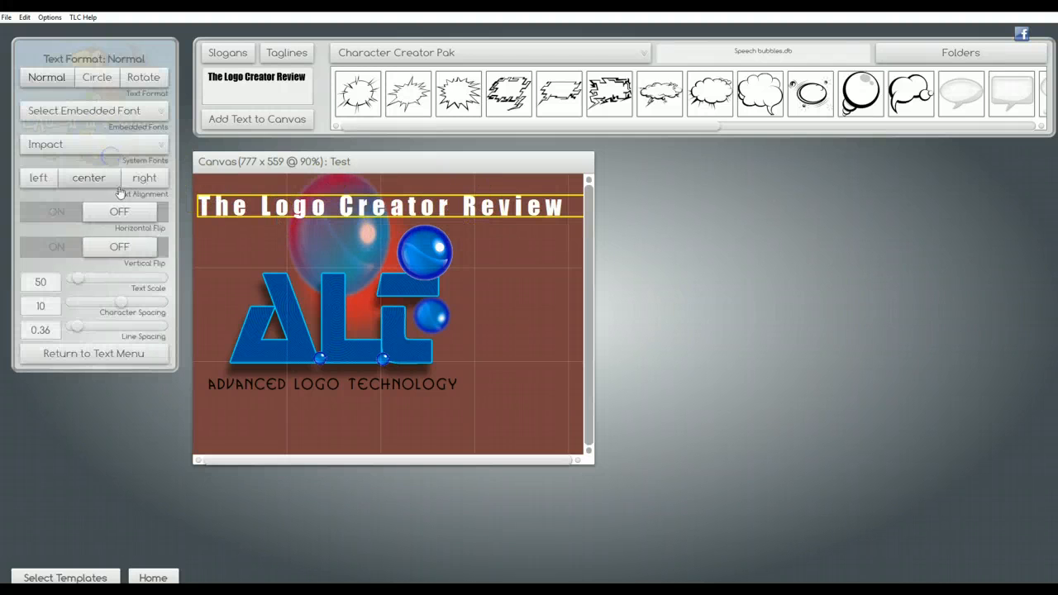
pyautogui.click(94, 79)
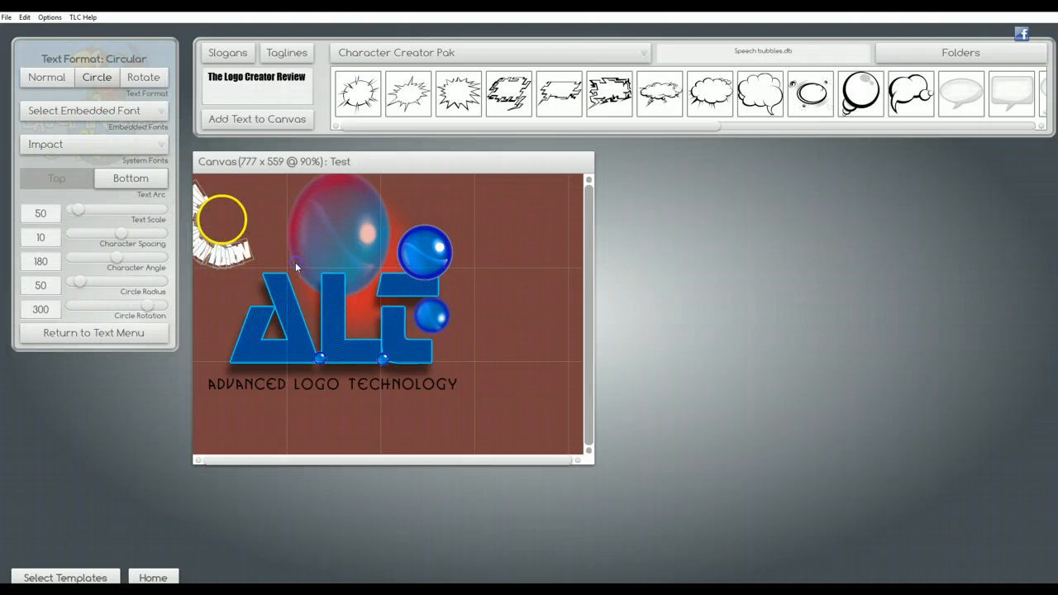
pyautogui.moveTo(225, 254); pyautogui.dragTo(295, 263)
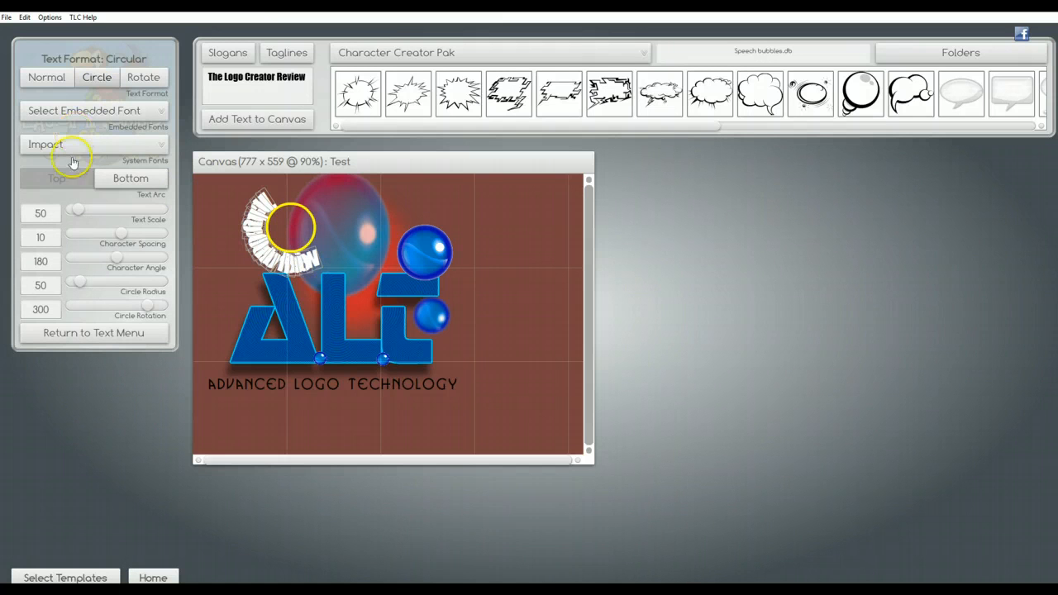
pyautogui.moveTo(80, 212)
pyautogui.mouseDown()
pyautogui.moveTo(106, 213)
pyautogui.moveTo(91, 216)
pyautogui.moveTo(125, 262)
pyautogui.moveTo(94, 284)
pyautogui.moveTo(122, 285)
pyautogui.moveTo(107, 286)
pyautogui.moveTo(126, 238)
pyautogui.moveTo(96, 215)
pyautogui.mouseUp()
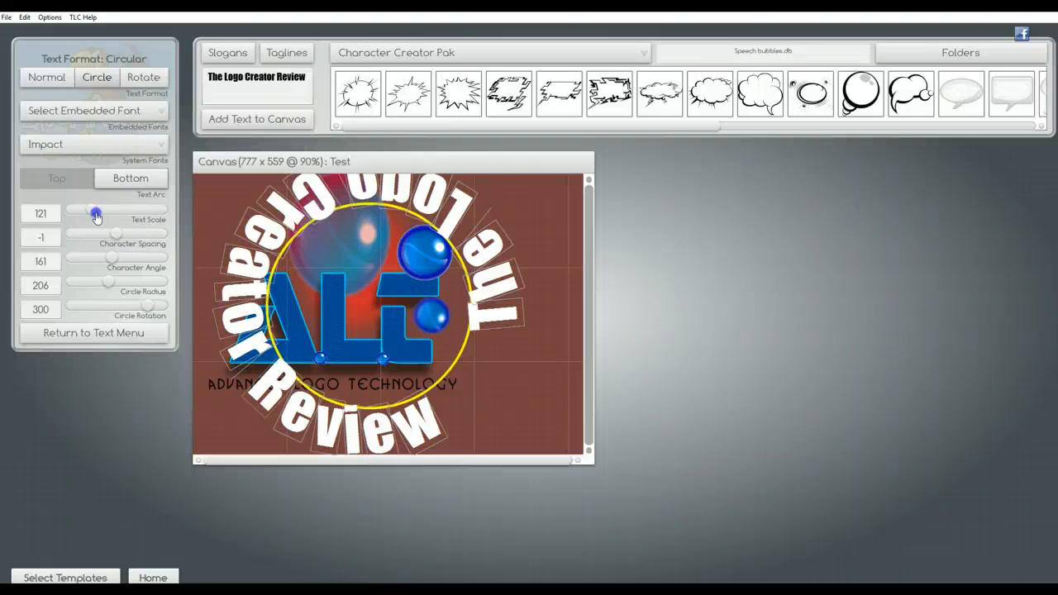
pyautogui.moveTo(114, 286); pyautogui.dragTo(103, 282)
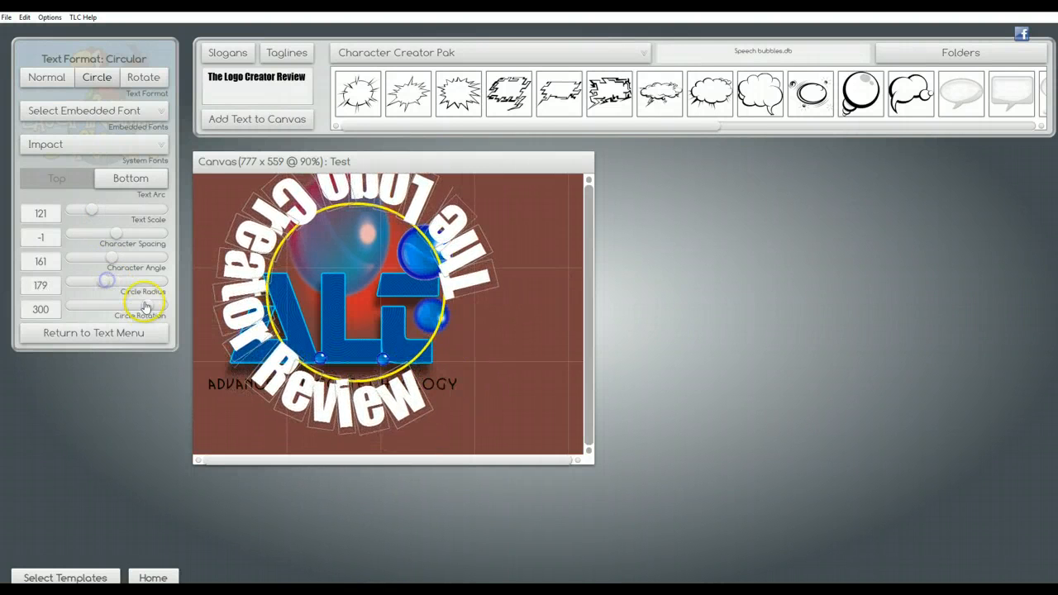
pyautogui.moveTo(153, 305)
pyautogui.mouseDown()
pyautogui.moveTo(163, 308)
pyautogui.moveTo(140, 302)
pyautogui.moveTo(152, 304)
pyautogui.mouseUp()
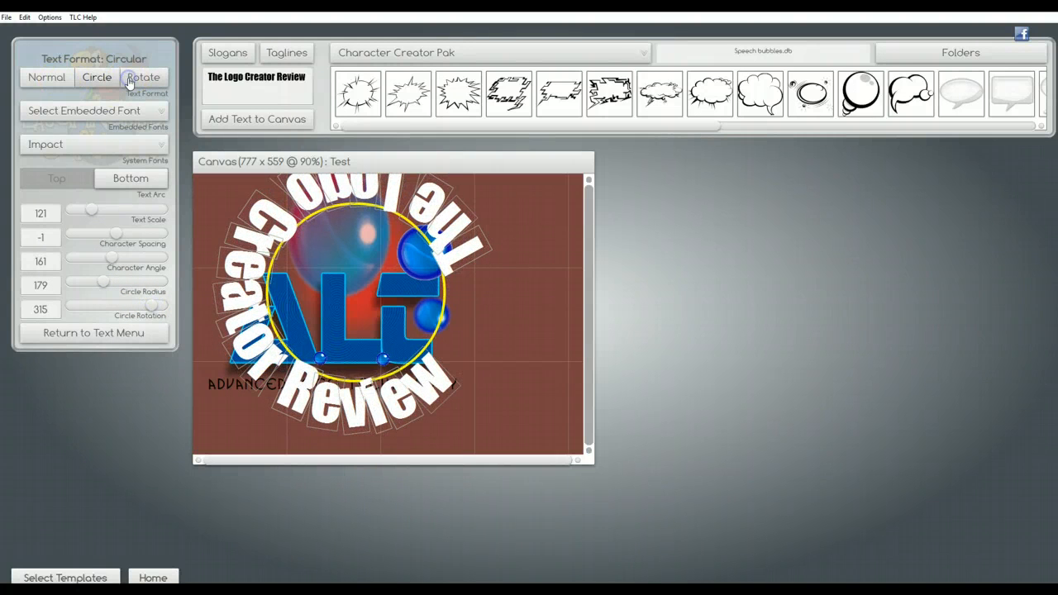
# Format the title as rotatable text with scale 148, text angle 33, character spacing 2 and character angle 335
pyautogui.click(130, 79)
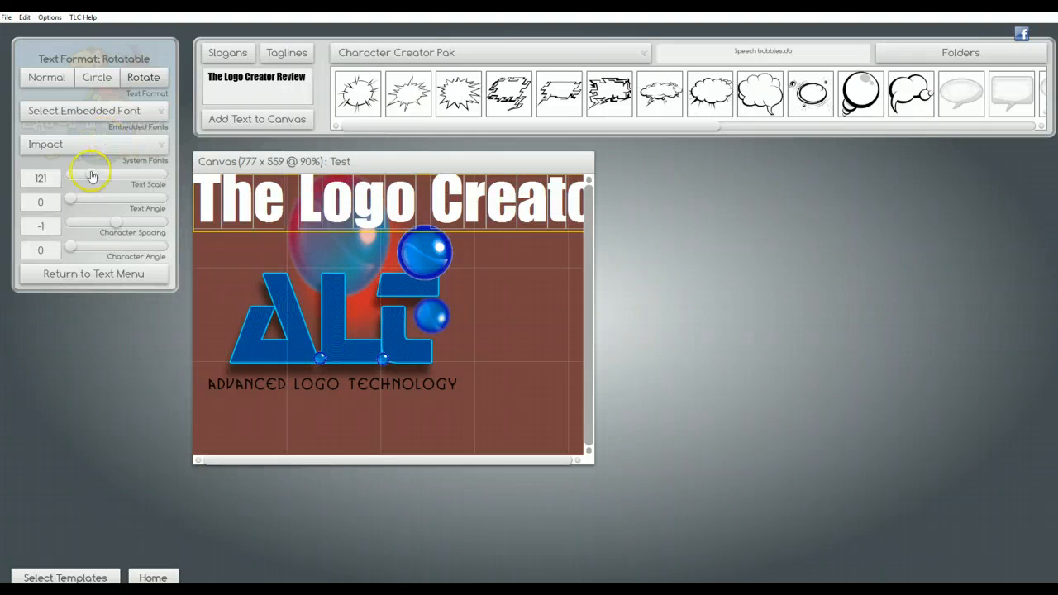
pyautogui.moveTo(90, 180); pyautogui.dragTo(158, 254)
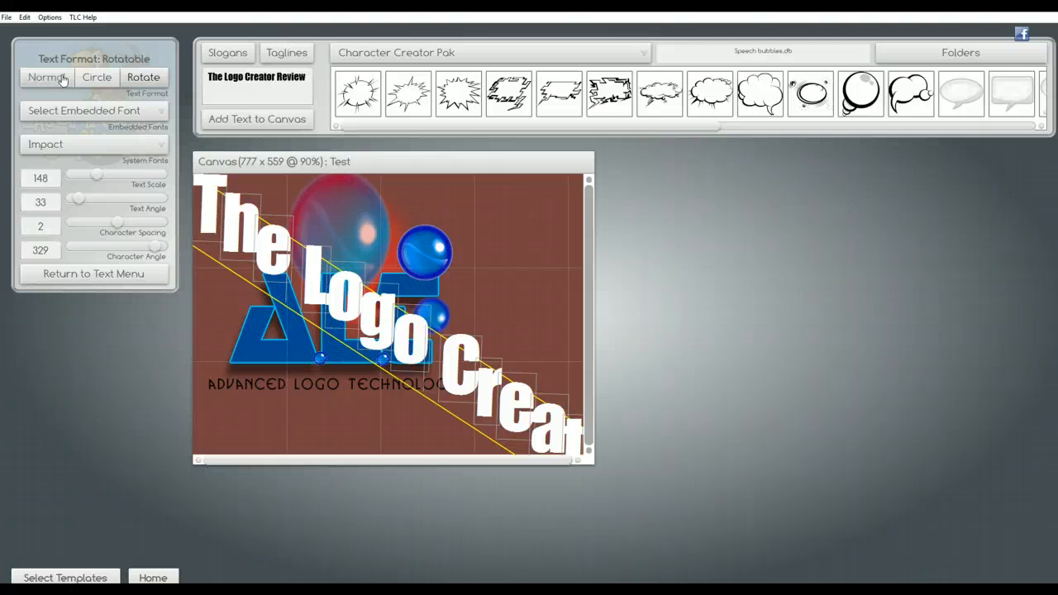
pyautogui.click(62, 78)
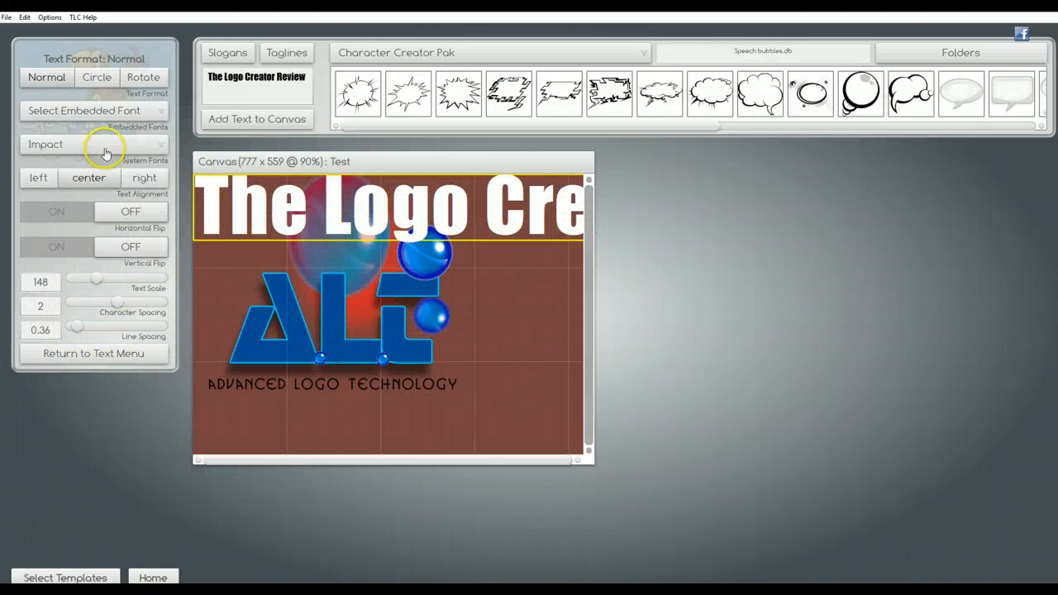
pyautogui.click(154, 79)
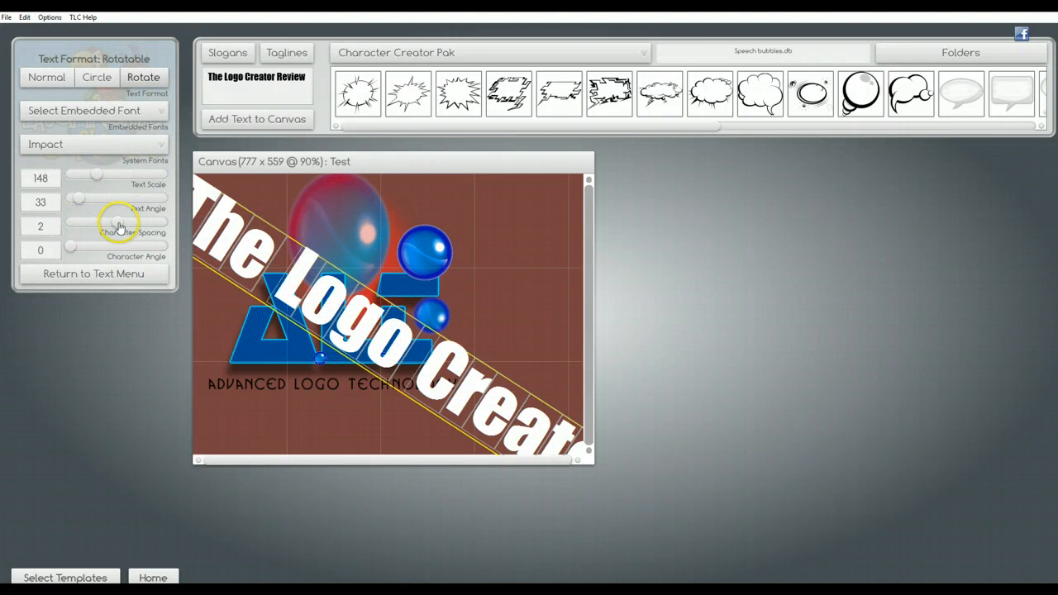
pyautogui.moveTo(132, 257); pyautogui.dragTo(160, 256)
pyautogui.click(104, 274)
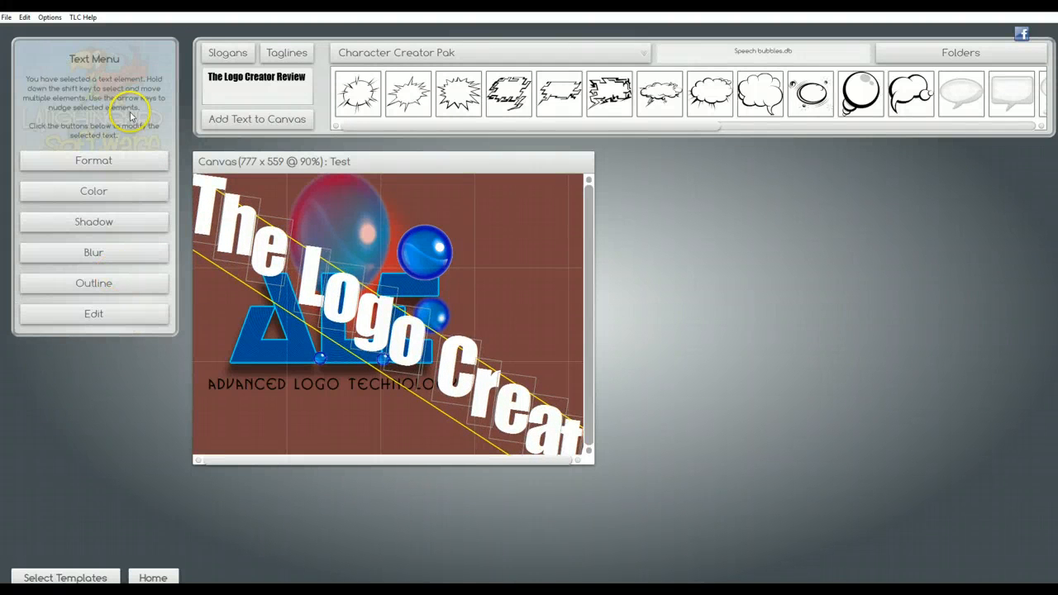
# Color the title solid blue, 5f97, and try the gradient and image fills on it
pyautogui.click(103, 190)
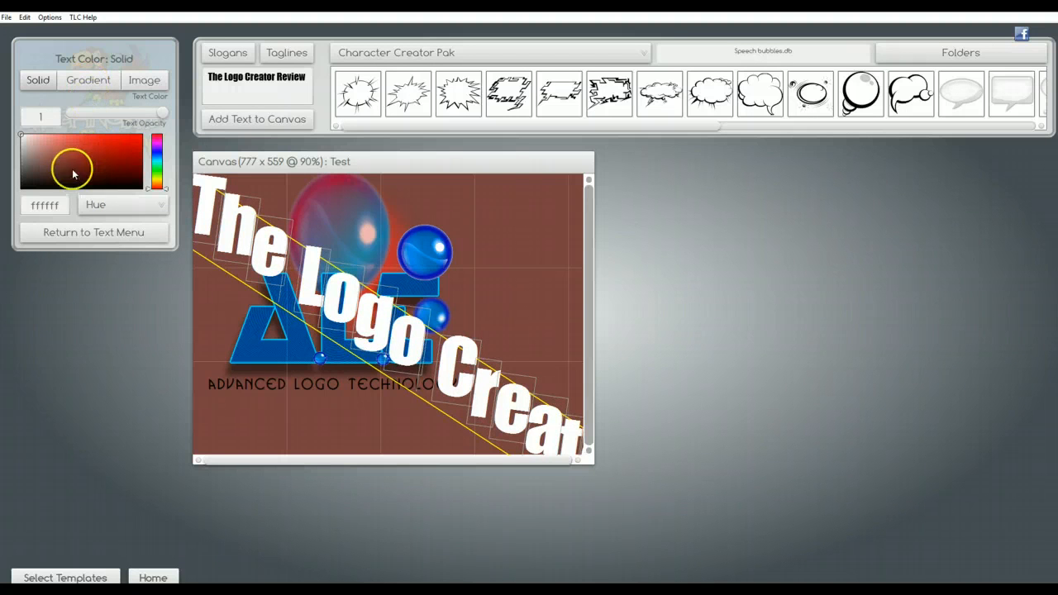
pyautogui.moveTo(115, 160); pyautogui.dragTo(172, 161)
pyautogui.click(98, 81)
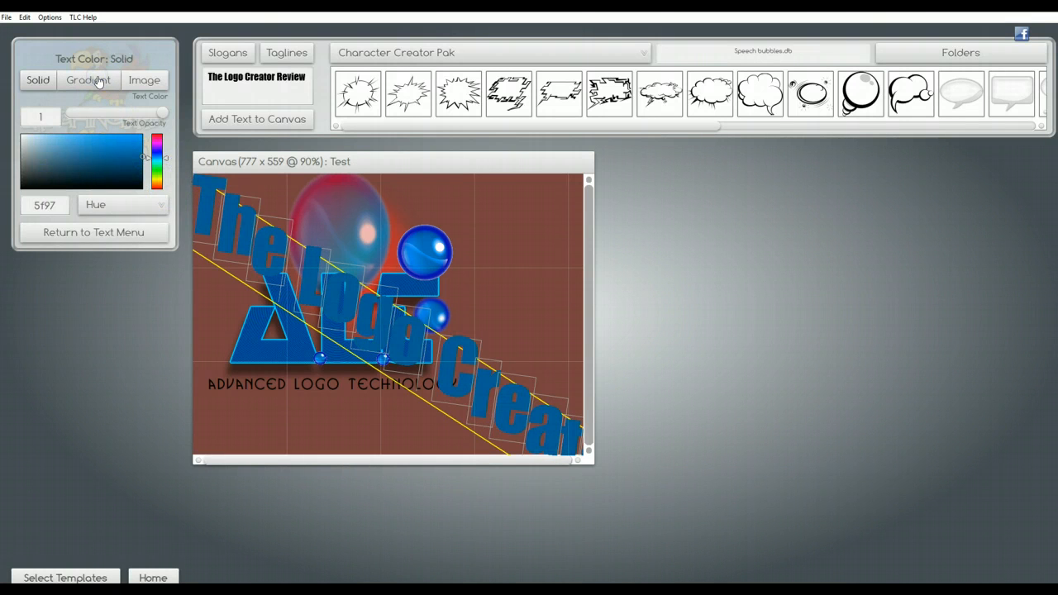
pyautogui.click(143, 81)
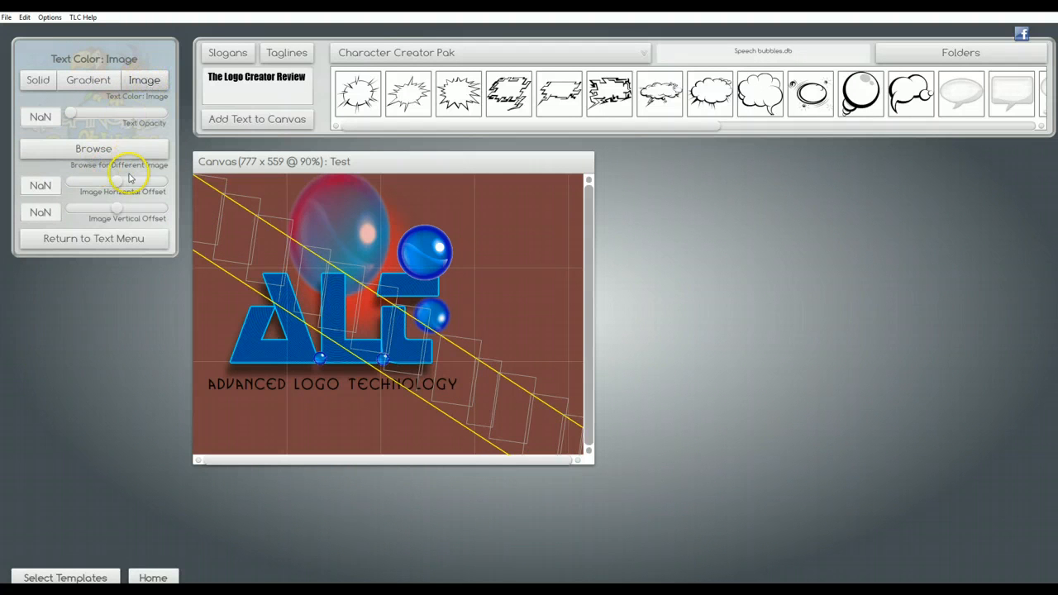
pyautogui.click(88, 83)
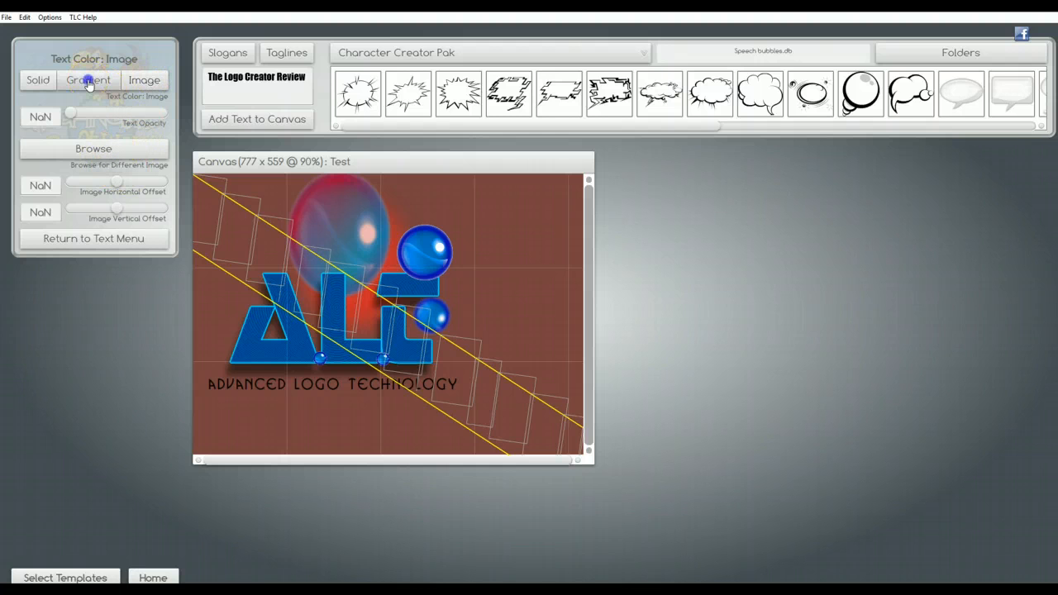
pyautogui.click(43, 81)
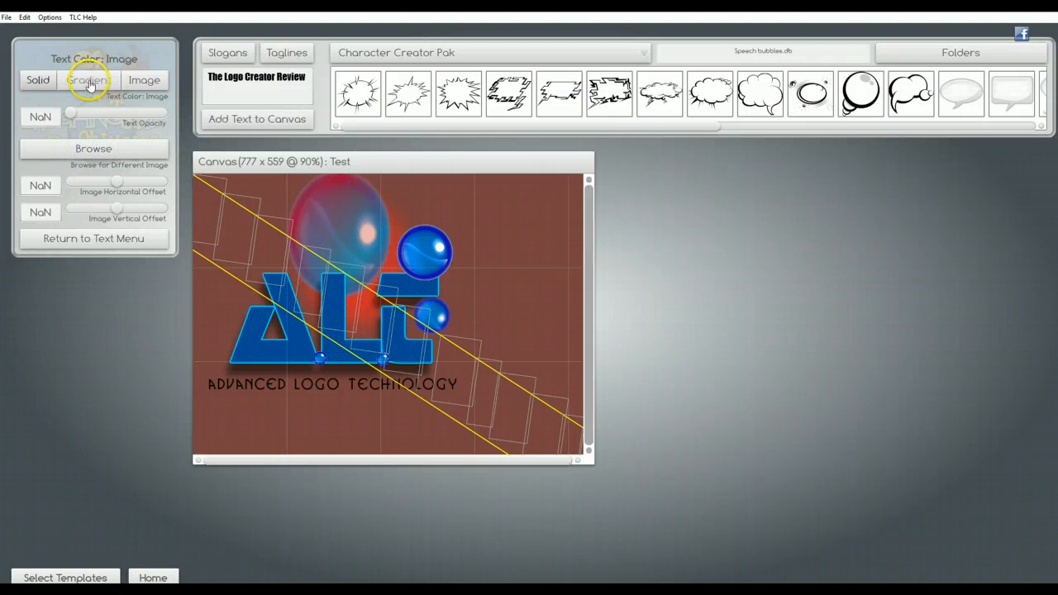
pyautogui.click(83, 239)
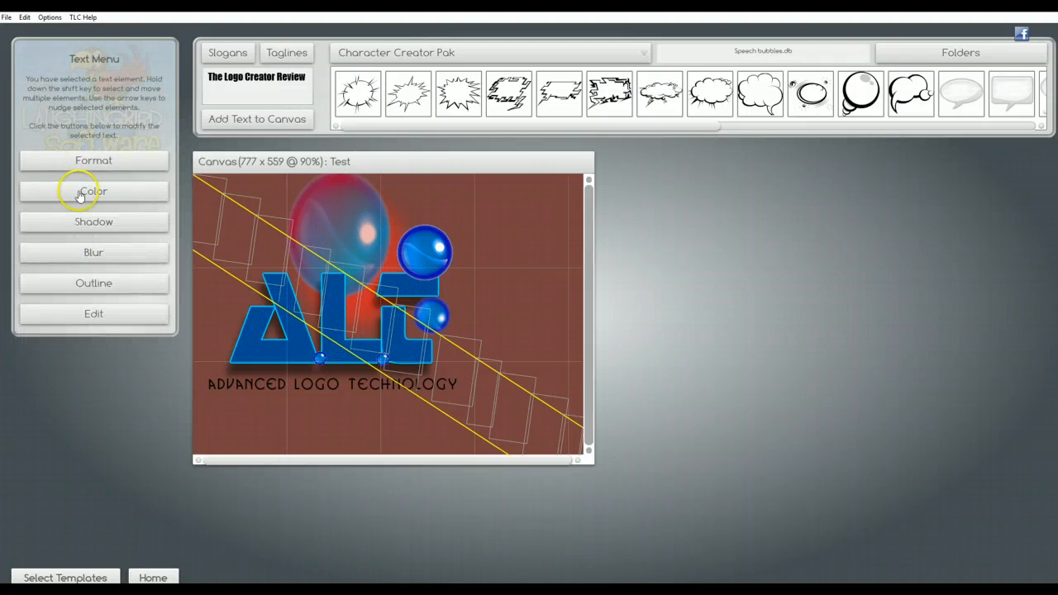
# Switch the title's text format back to normal
pyautogui.click(107, 161)
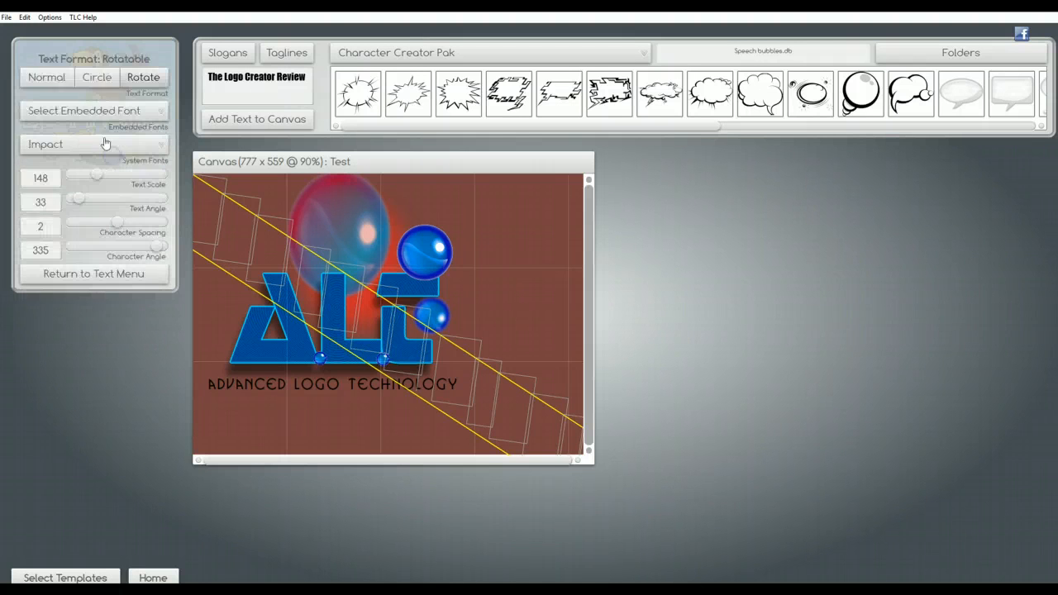
pyautogui.click(49, 79)
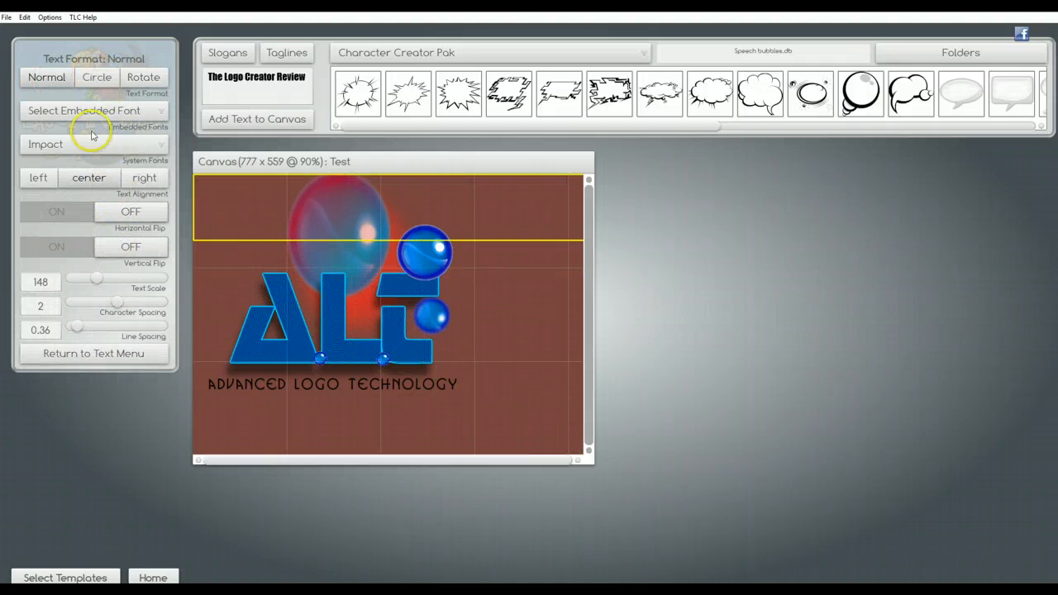
pyautogui.click(106, 353)
# Color the title solid green, 974d, and move it down over the upper part of the large blue lettering
pyautogui.click(93, 191)
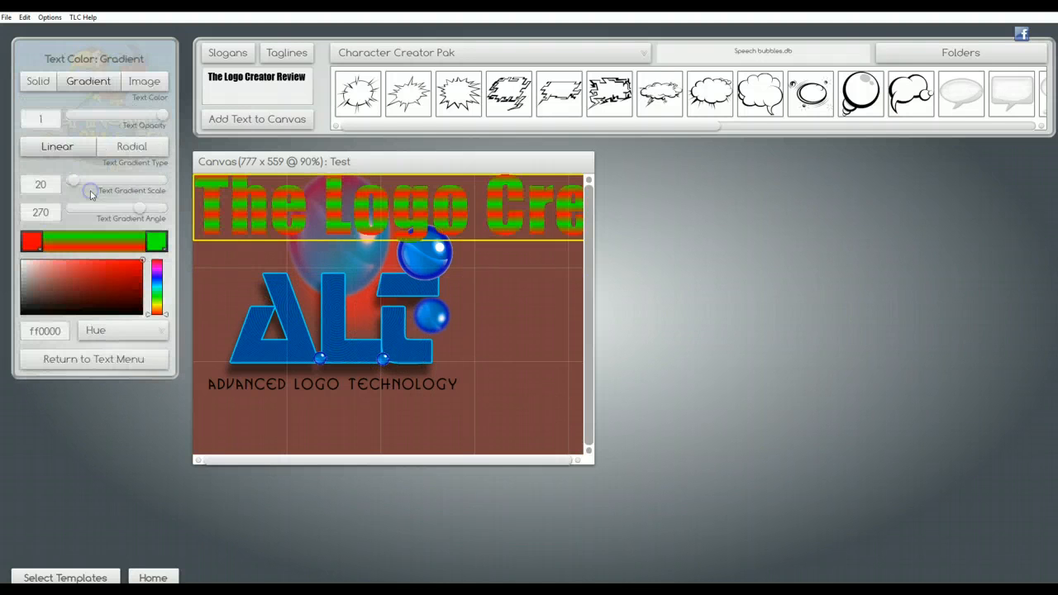
pyautogui.click(39, 81)
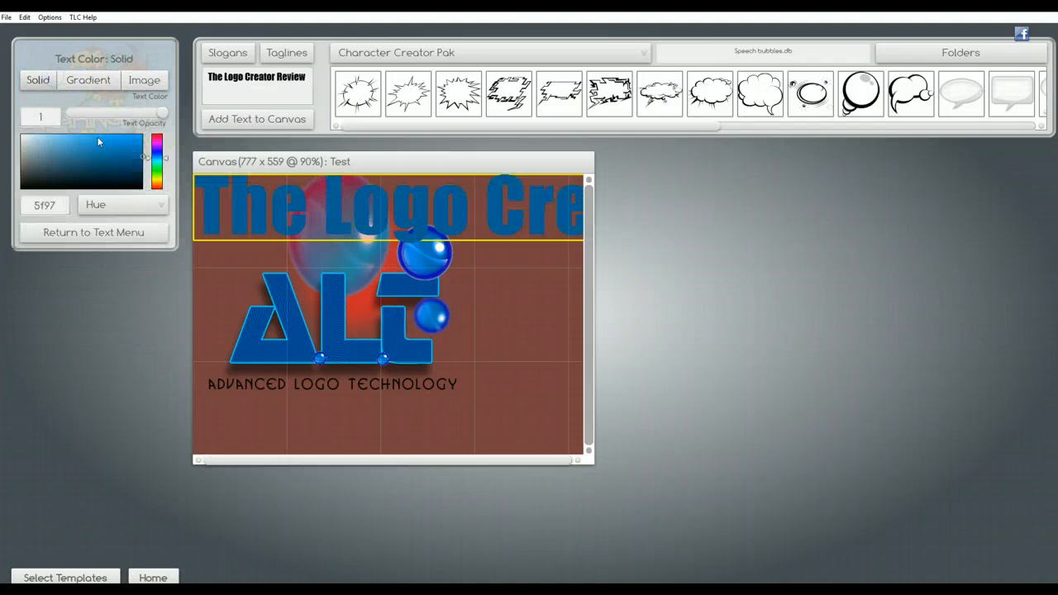
pyautogui.click(165, 169)
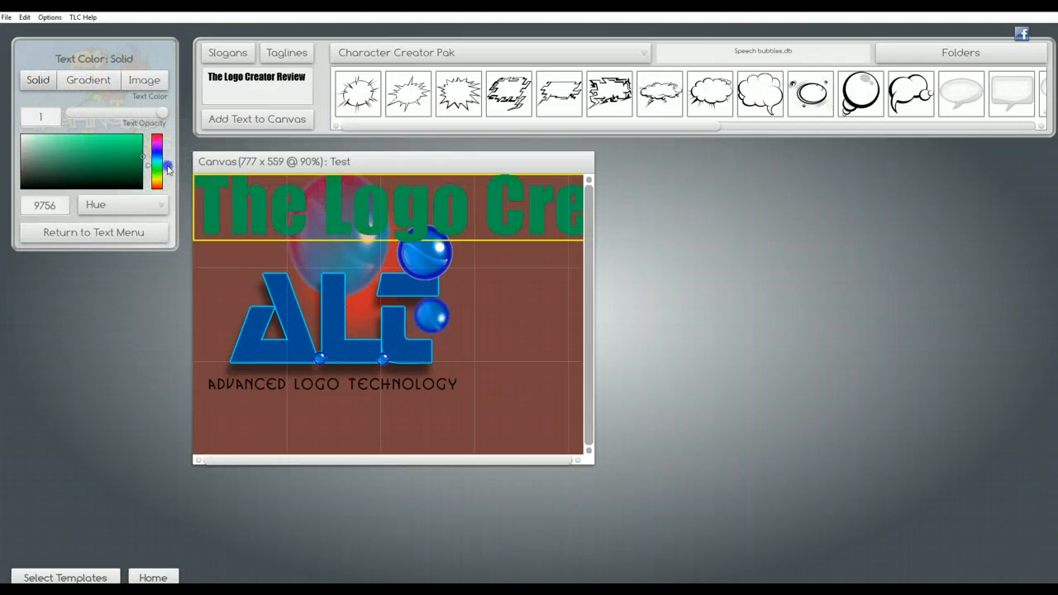
pyautogui.click(419, 202)
pyautogui.moveTo(420, 207); pyautogui.dragTo(415, 278)
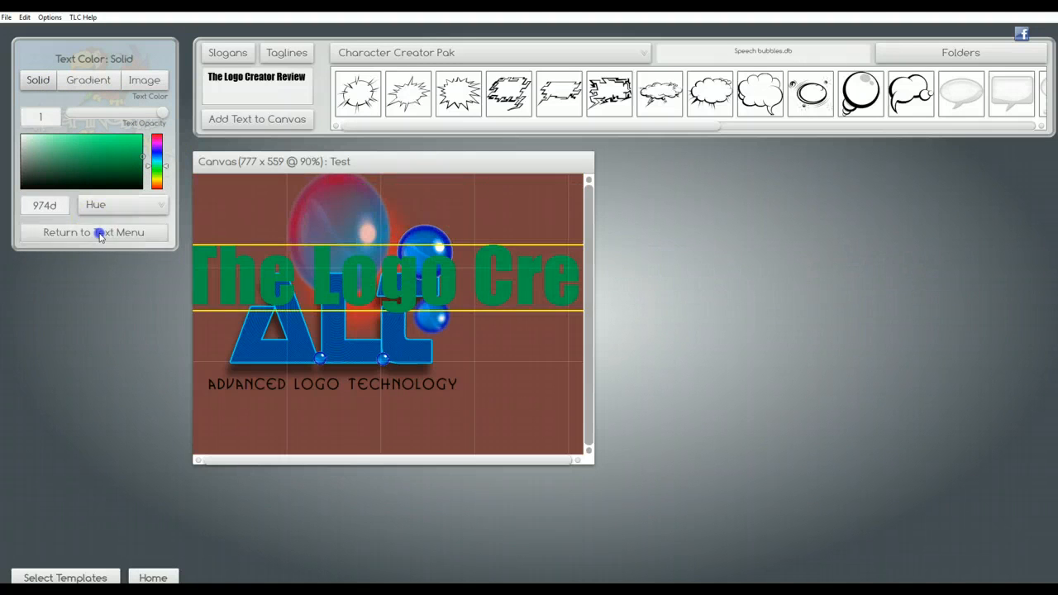
pyautogui.click(95, 231)
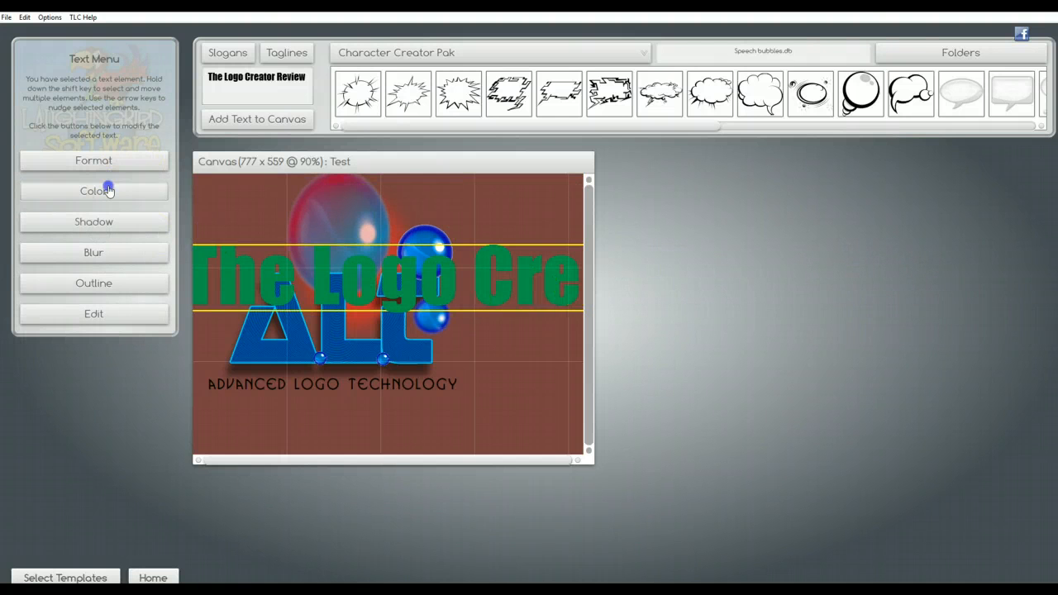
# Reduce the title's text scale to 68 and move it up across the red sphere, above the large blue lettering
pyautogui.click(116, 158)
pyautogui.click(101, 277)
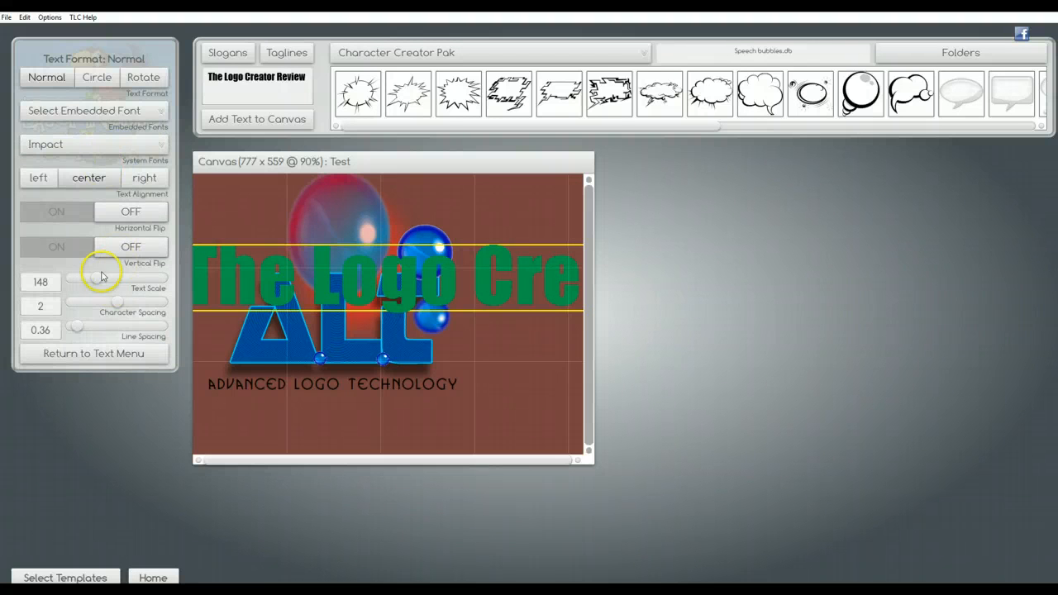
pyautogui.moveTo(97, 285); pyautogui.dragTo(96, 283)
pyautogui.moveTo(92, 282); pyautogui.dragTo(81, 279)
pyautogui.click(308, 270)
pyautogui.moveTo(309, 270); pyautogui.dragTo(348, 235)
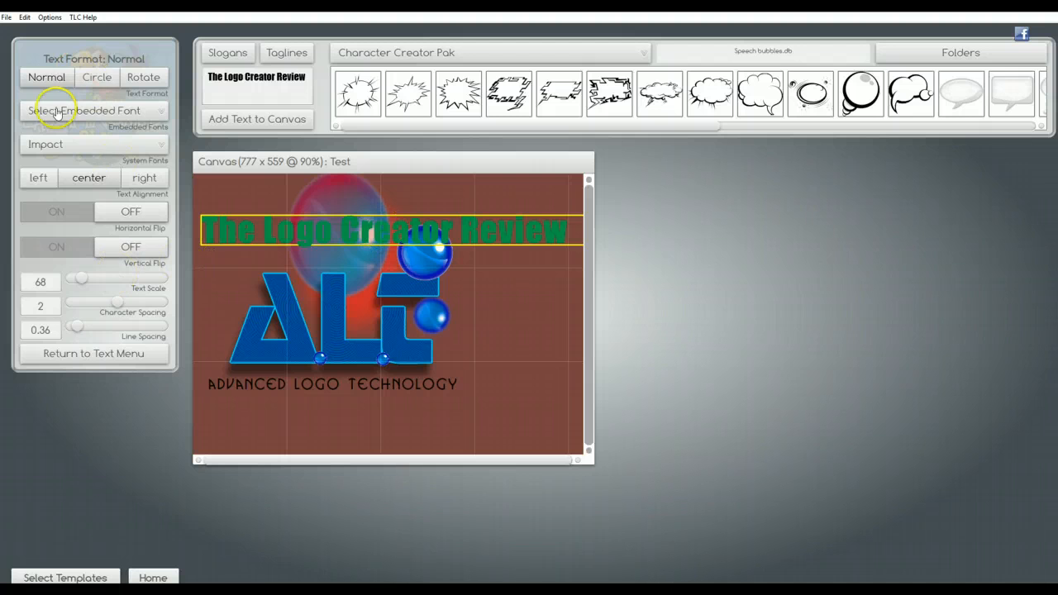
pyautogui.click(103, 355)
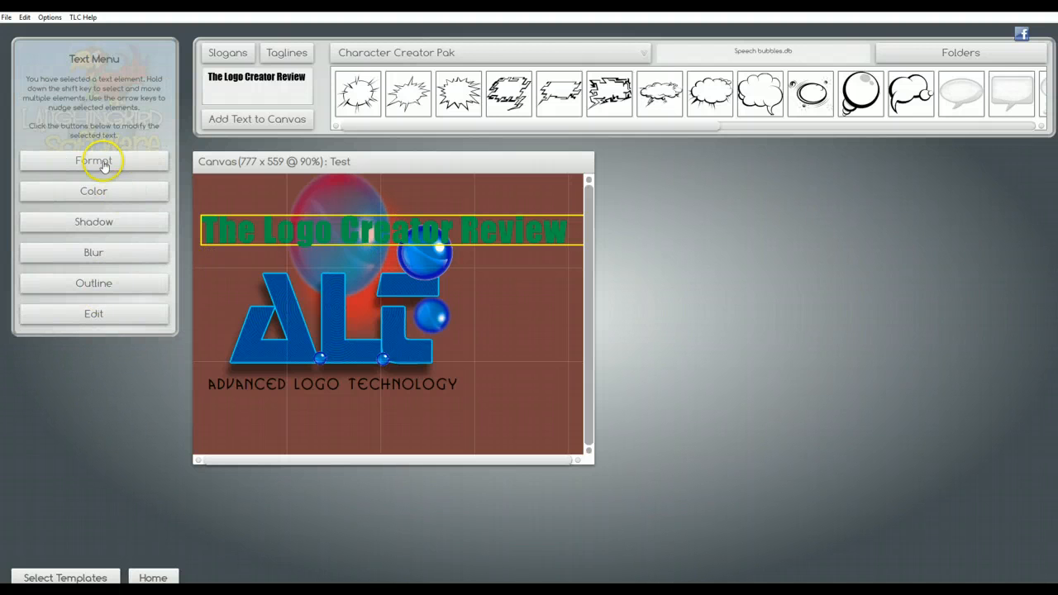
# Add a black shadow to the title with blur radius 10, distance 24 and angle 63
pyautogui.click(94, 222)
pyautogui.click(134, 80)
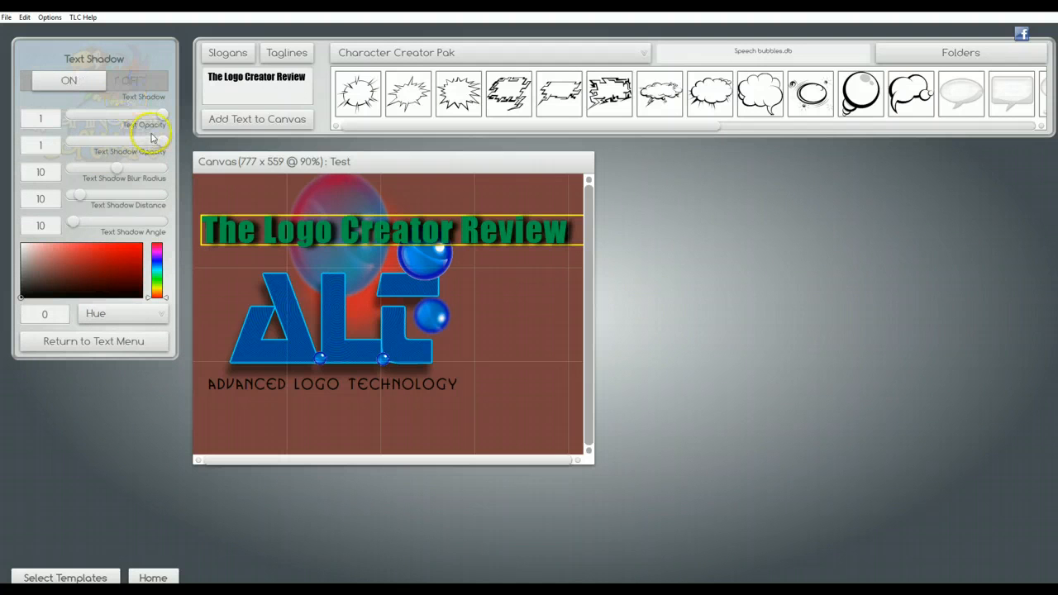
pyautogui.moveTo(163, 145); pyautogui.dragTo(164, 142)
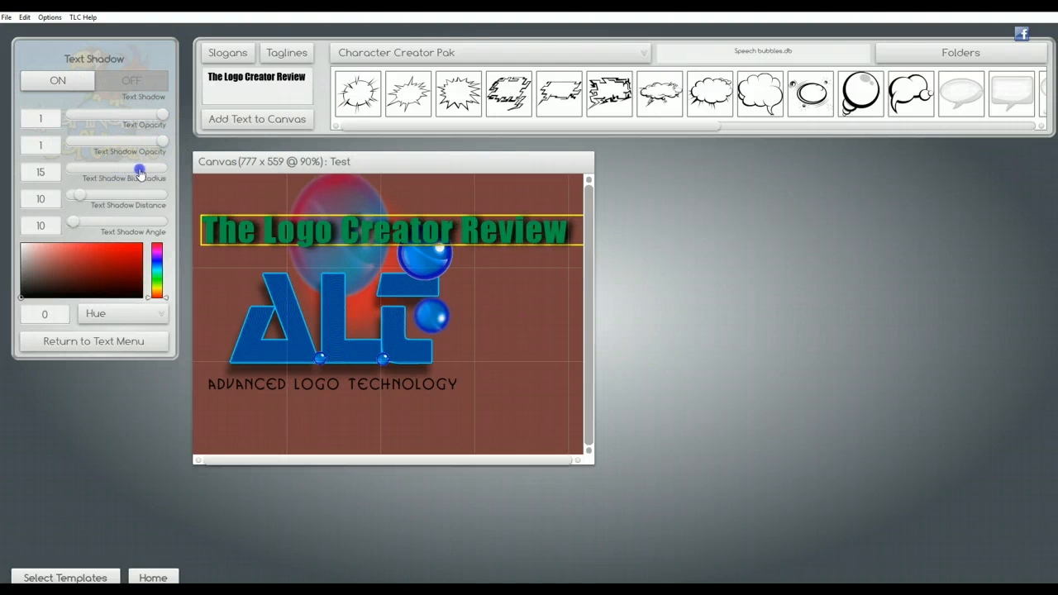
pyautogui.moveTo(132, 174)
pyautogui.mouseDown()
pyautogui.moveTo(112, 175)
pyautogui.moveTo(160, 169)
pyautogui.moveTo(118, 167)
pyautogui.mouseUp()
pyautogui.moveTo(78, 196); pyautogui.dragTo(86, 223)
pyautogui.click(167, 297)
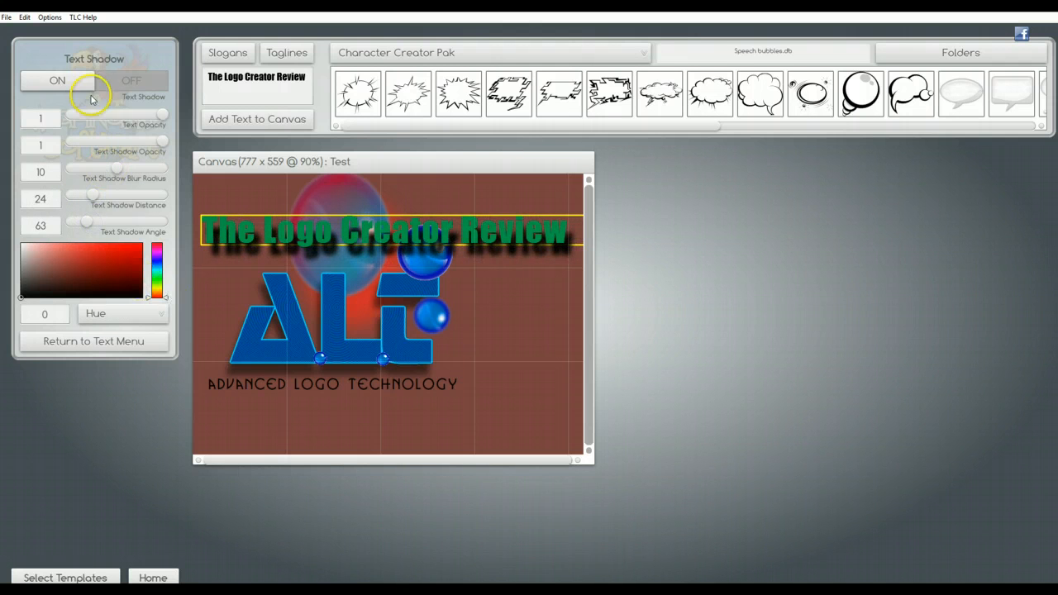
pyautogui.click(87, 341)
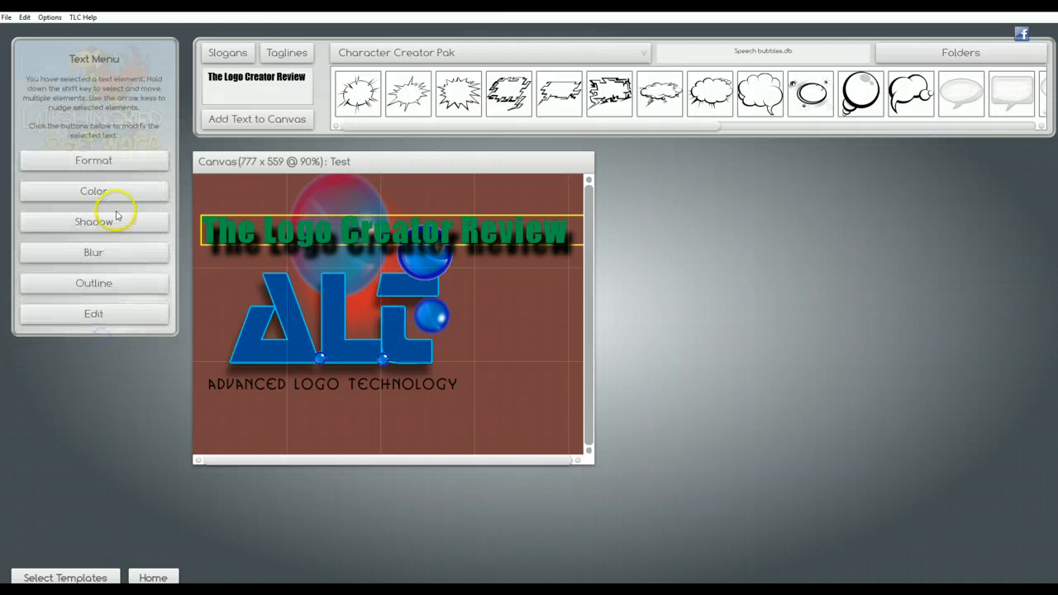
# Turn on blur for the title and set its blur radius to 3
pyautogui.click(95, 254)
pyautogui.click(136, 81)
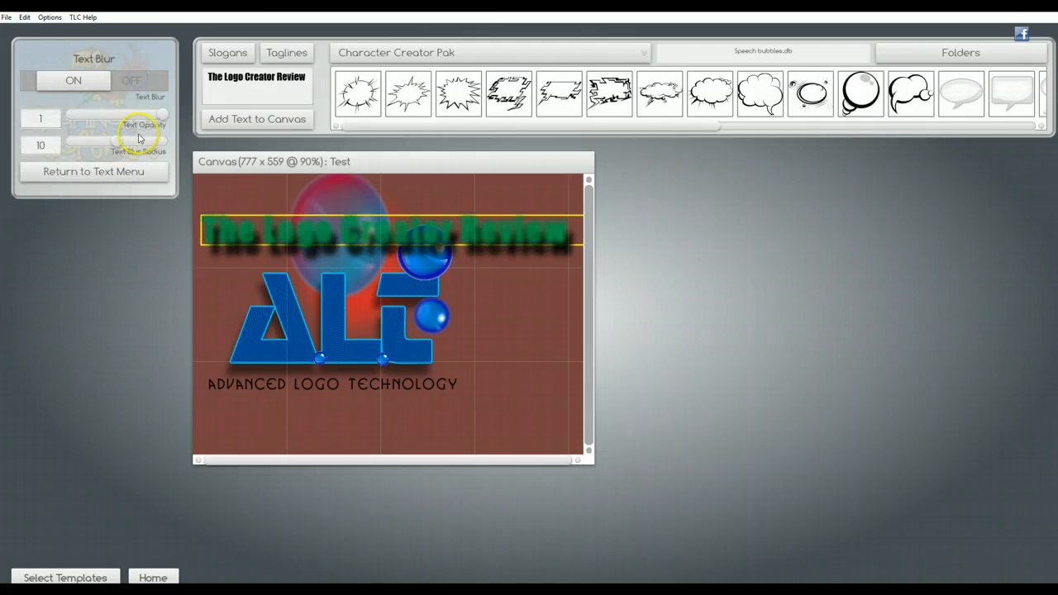
pyautogui.moveTo(117, 145); pyautogui.dragTo(77, 147)
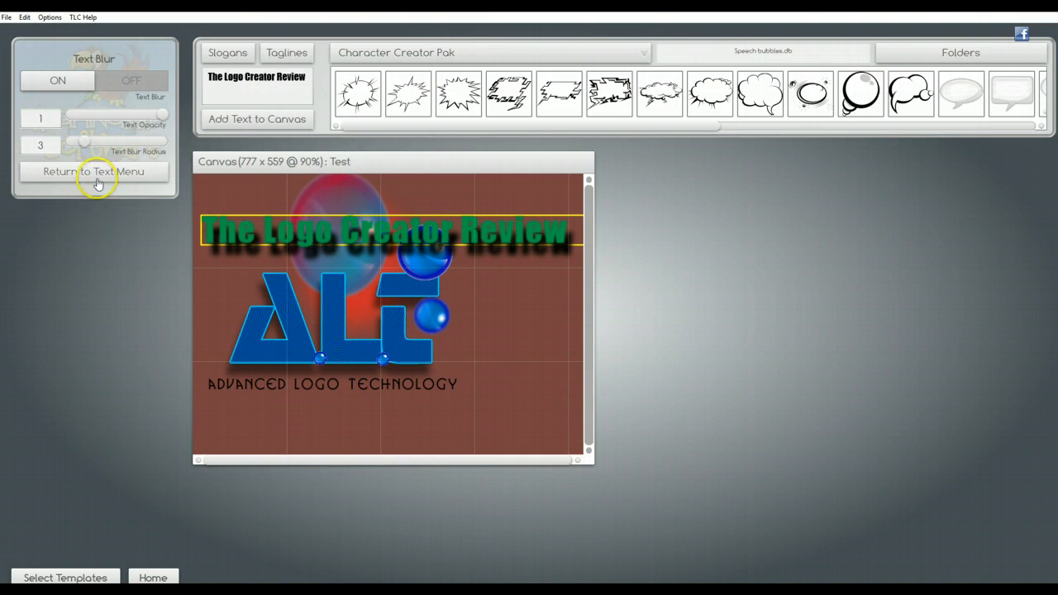
pyautogui.click(94, 171)
# Add a red outline to the title with outline opacity 0.994 and a strength slightly above the minimum
pyautogui.click(93, 283)
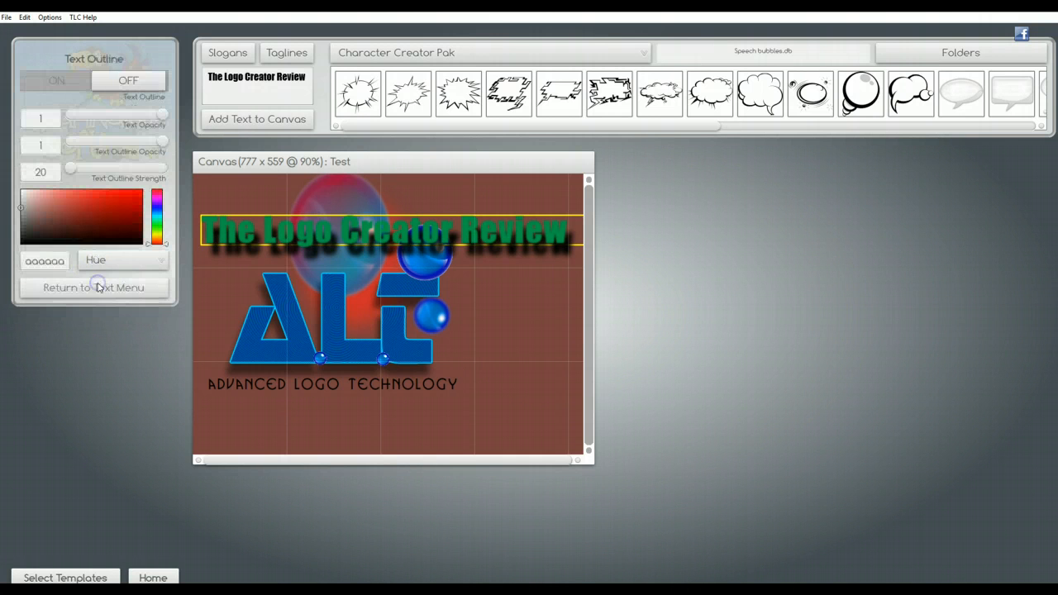
pyautogui.click(82, 80)
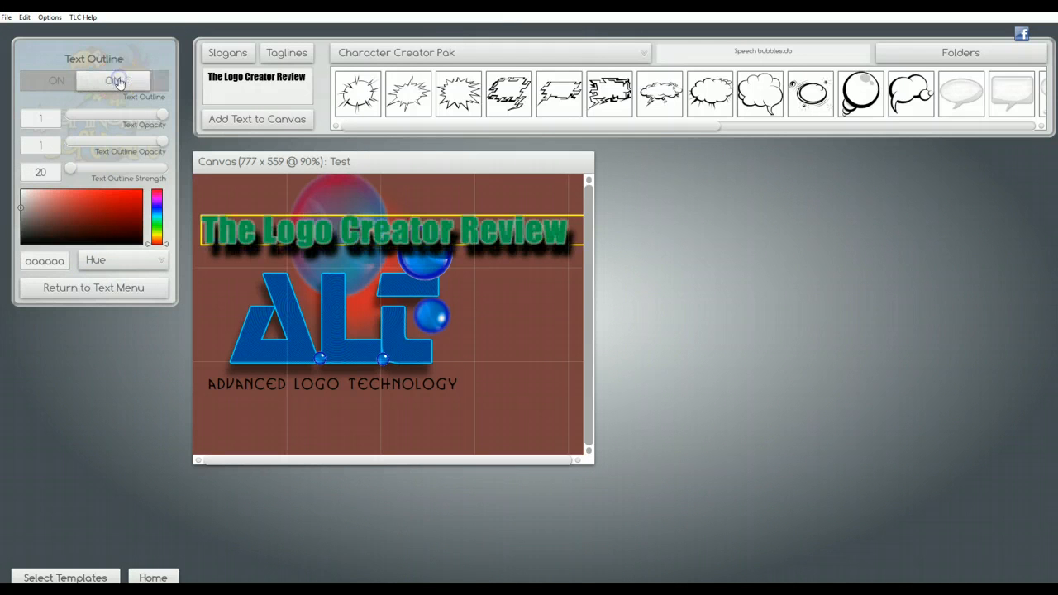
pyautogui.moveTo(23, 210); pyautogui.dragTo(97, 250)
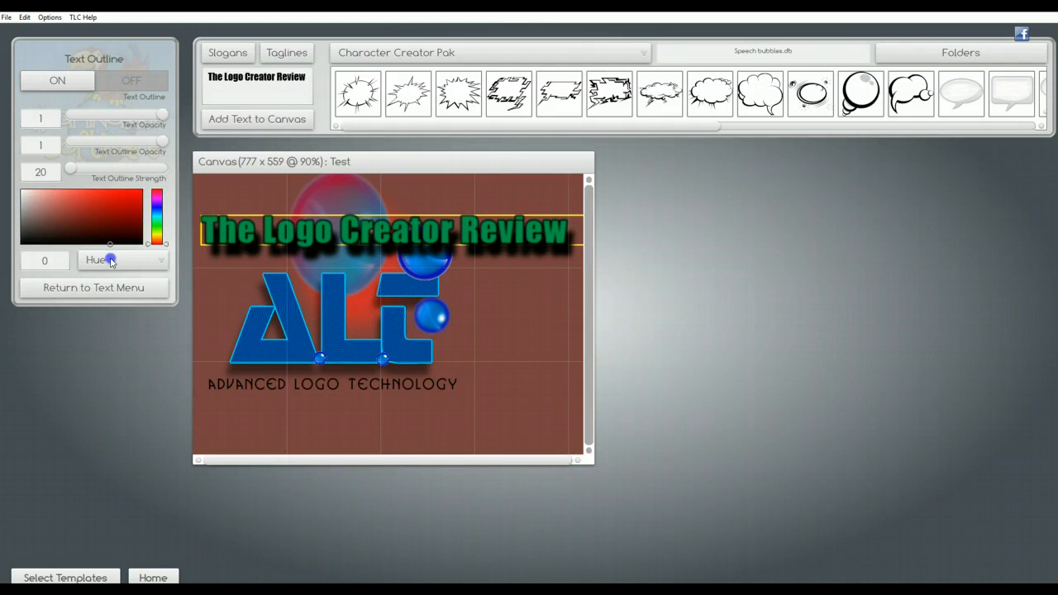
pyautogui.moveTo(162, 141)
pyautogui.mouseDown()
pyautogui.moveTo(93, 149)
pyautogui.moveTo(164, 149)
pyautogui.mouseUp()
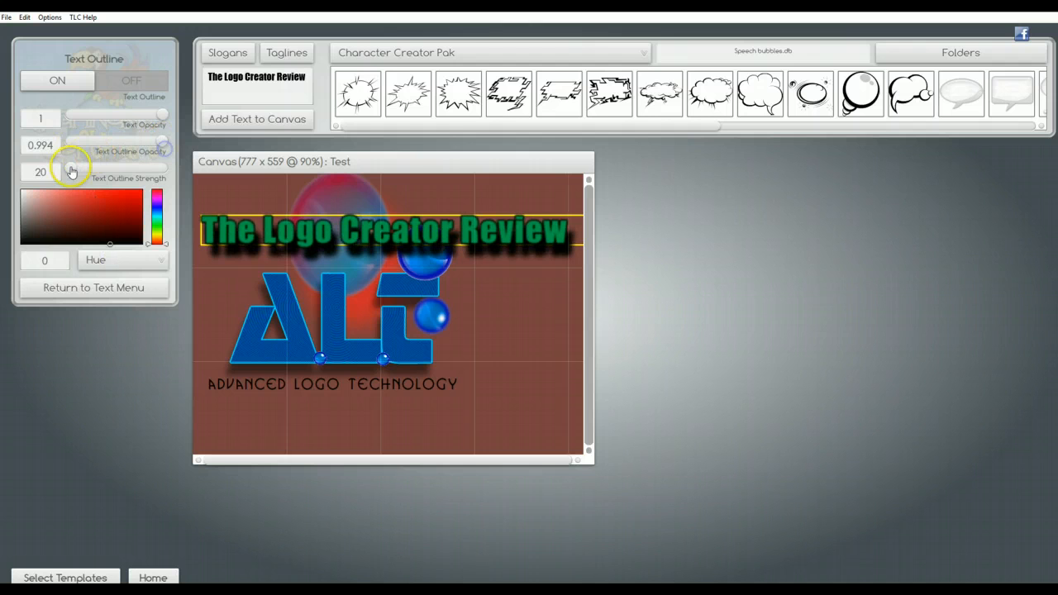
pyautogui.moveTo(71, 171)
pyautogui.mouseDown()
pyautogui.moveTo(161, 170)
pyautogui.moveTo(90, 170)
pyautogui.mouseUp()
pyautogui.moveTo(124, 241); pyautogui.dragTo(137, 211)
pyautogui.click(99, 288)
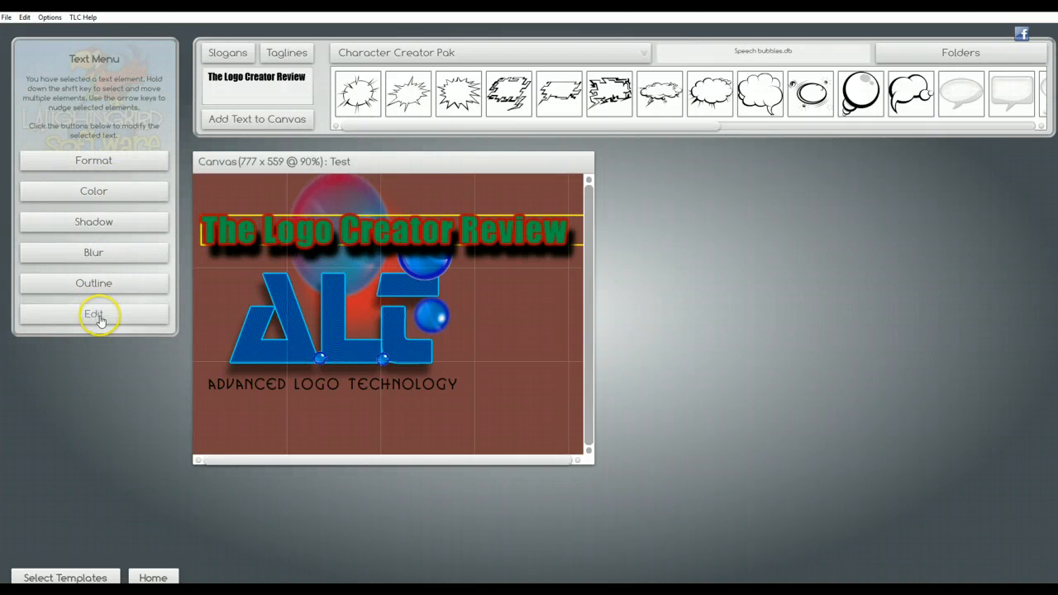
# Change the title text to "The Best Logo Creator Review" and move it down to just above the large blue lettering
pyautogui.click(96, 315)
pyautogui.click(155, 83)
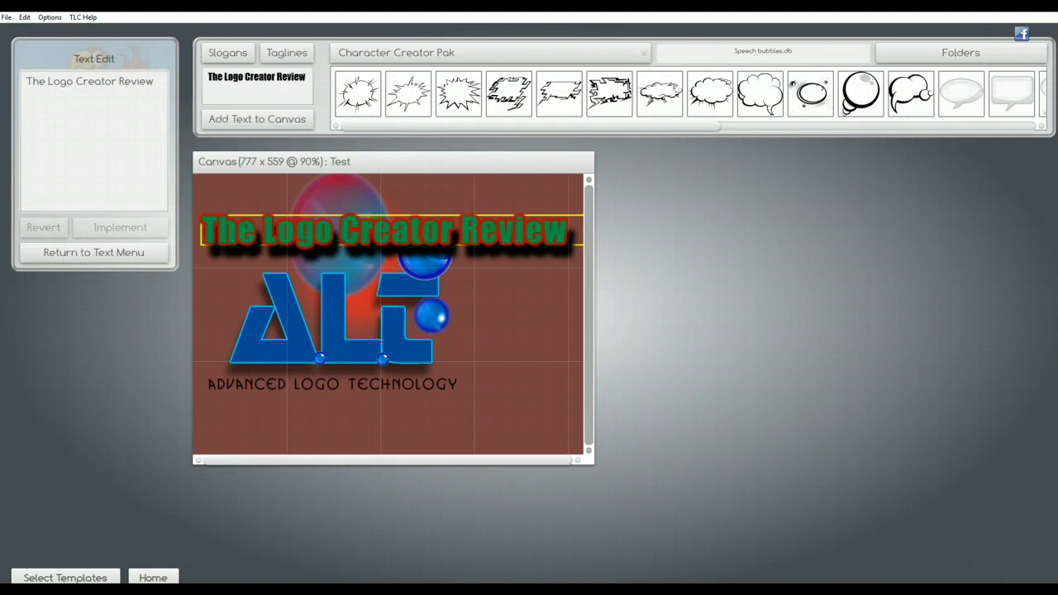
pyautogui.click(50, 82)
pyautogui.write('Best')
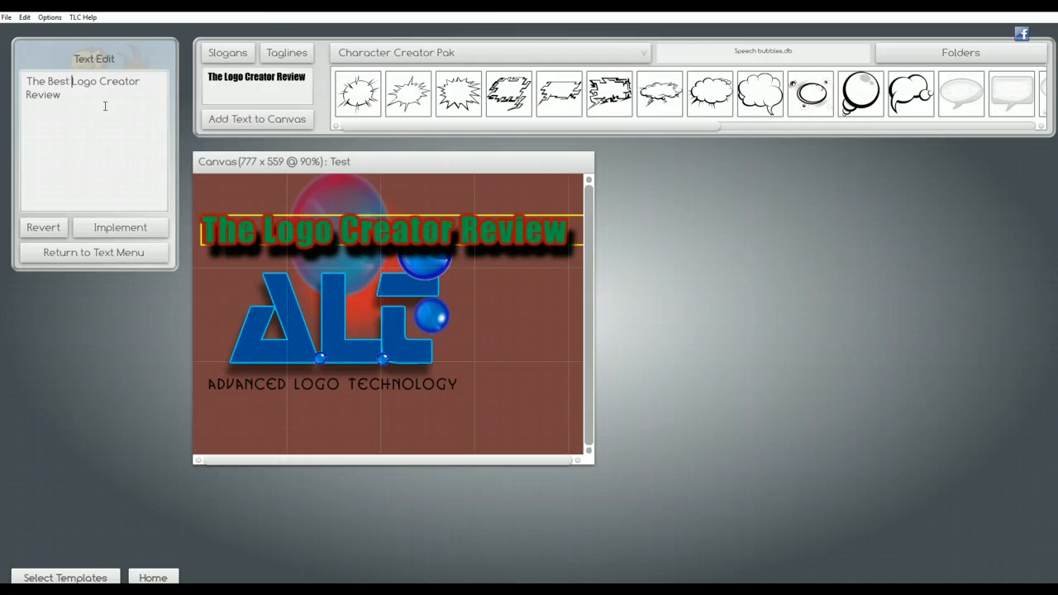
pyautogui.click(108, 228)
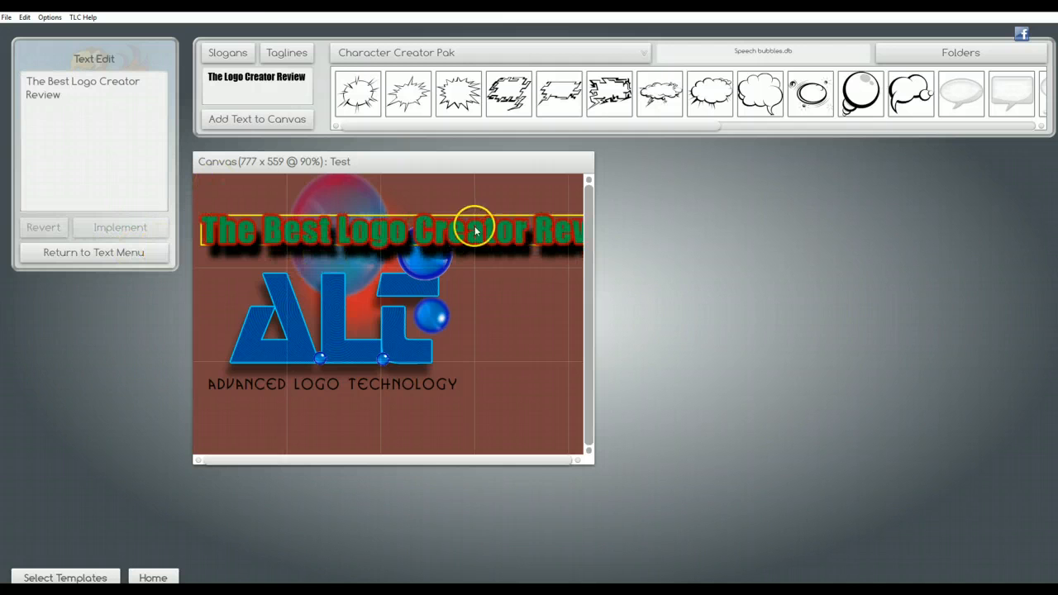
pyautogui.moveTo(478, 235); pyautogui.dragTo(424, 257)
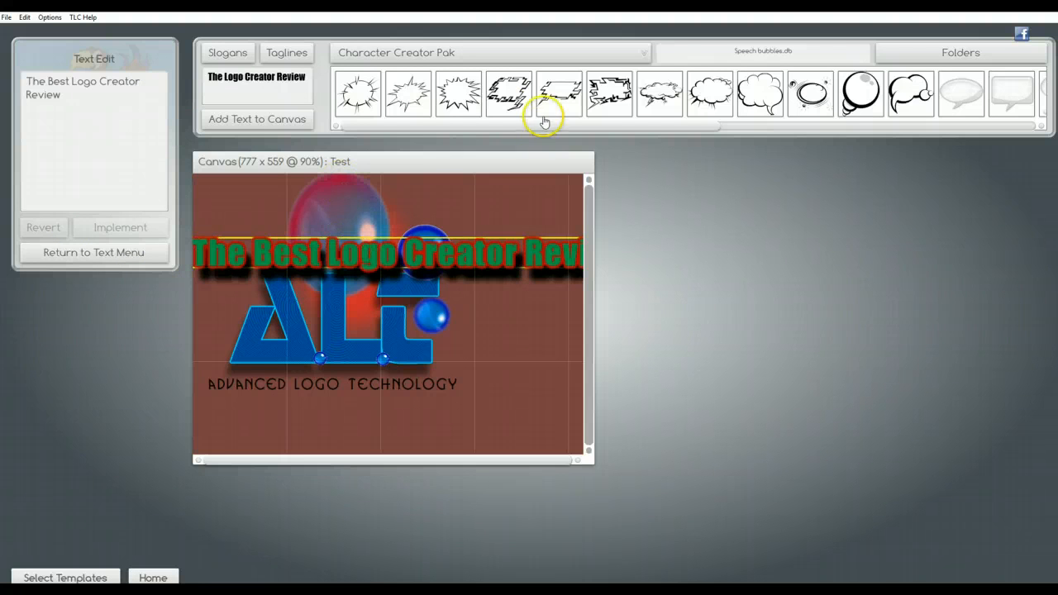
# Switch the graphics library to Arrows and Stars.db
pyautogui.click(641, 60)
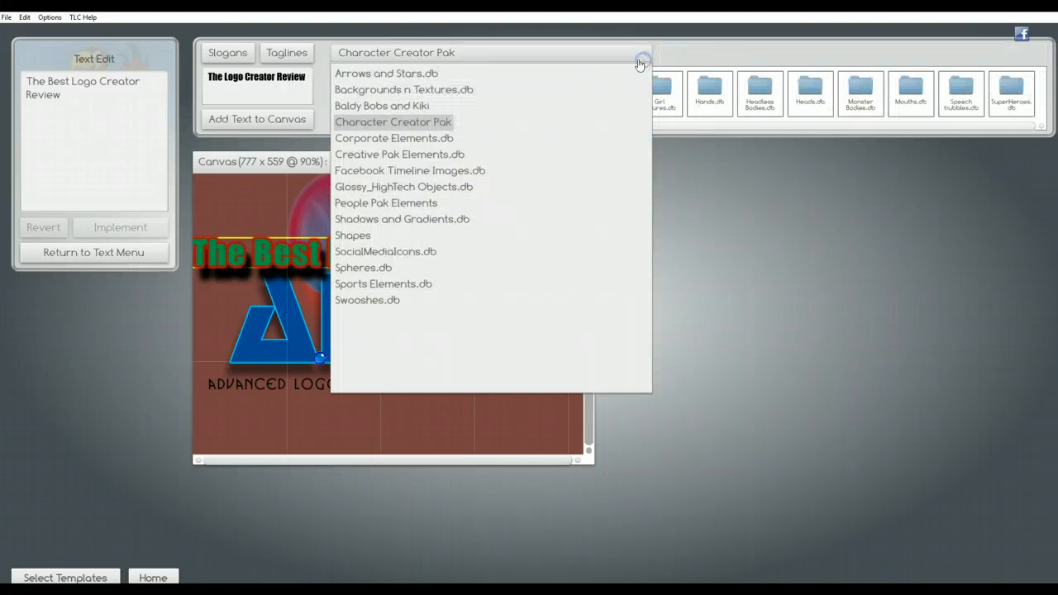
pyautogui.click(392, 78)
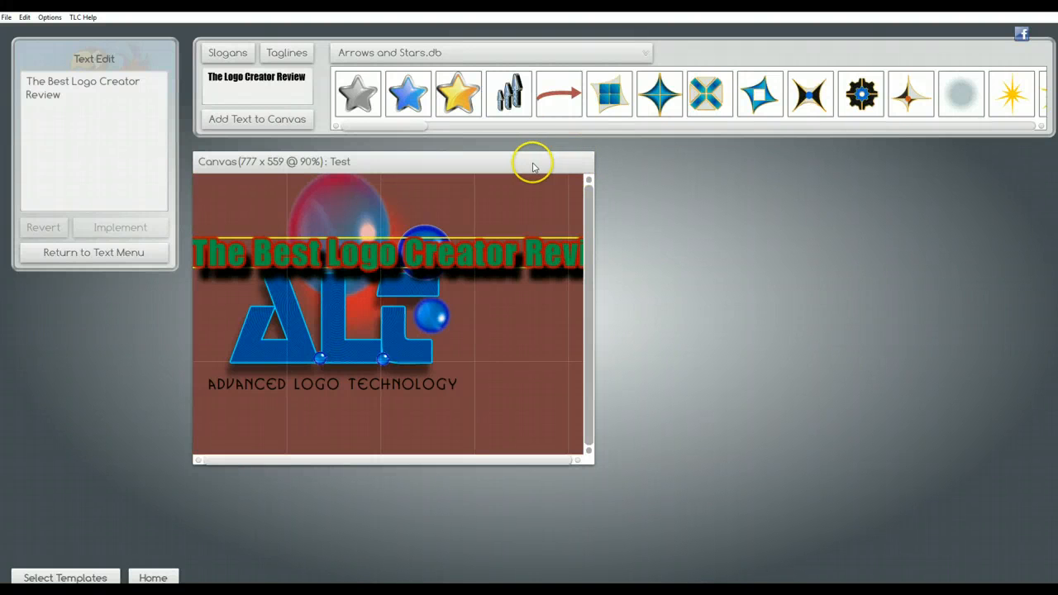
pyautogui.click(8, 17)
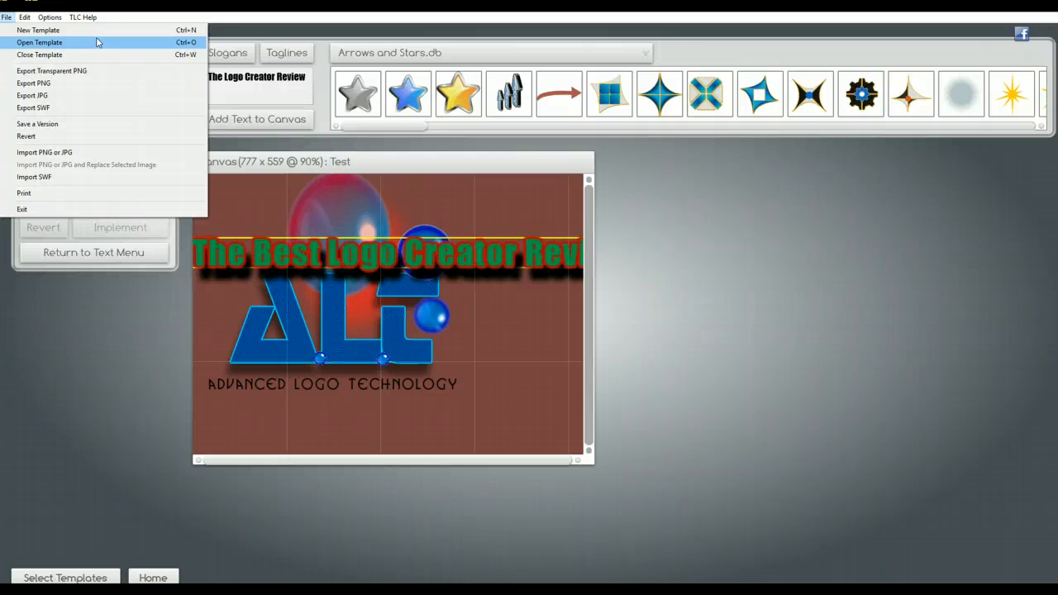
pyautogui.click(23, 18)
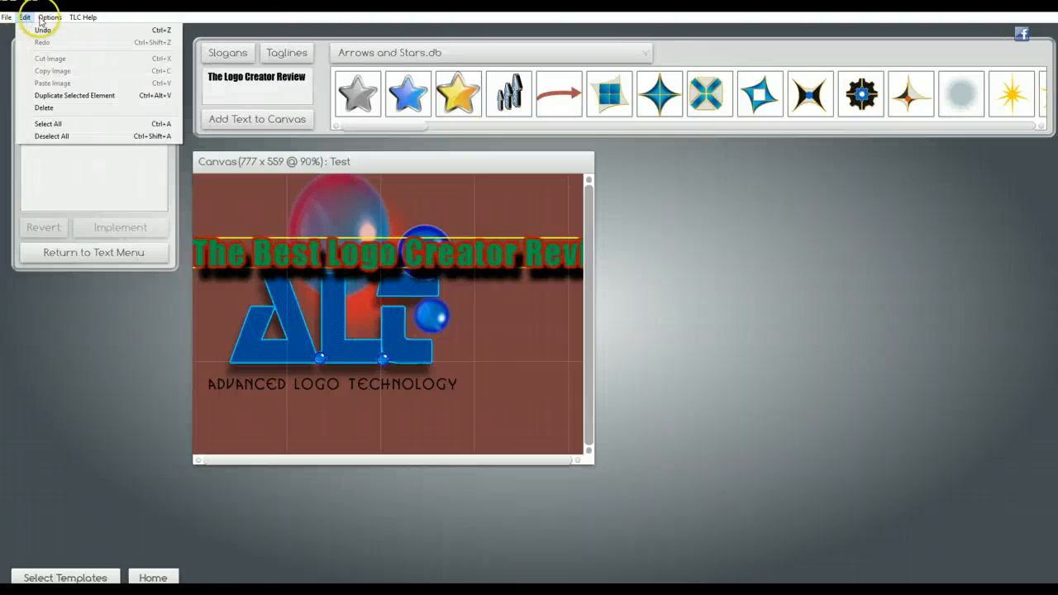
pyautogui.click(648, 223)
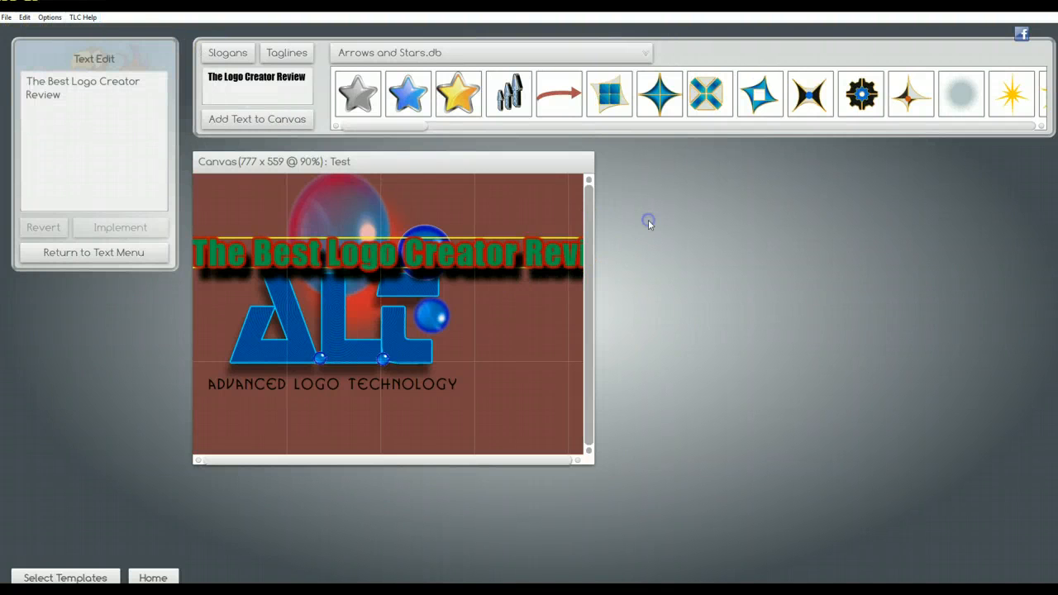